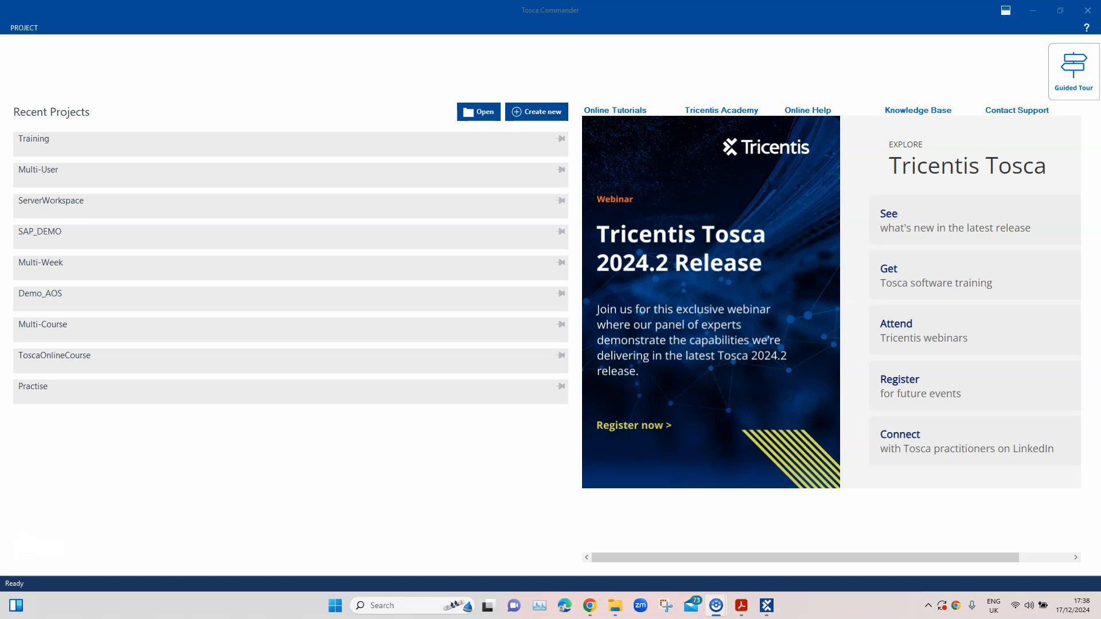
# Create a new single-user workspace named Training_2024, using Standard.tsu as the workspace template
pyautogui.click(536, 112)
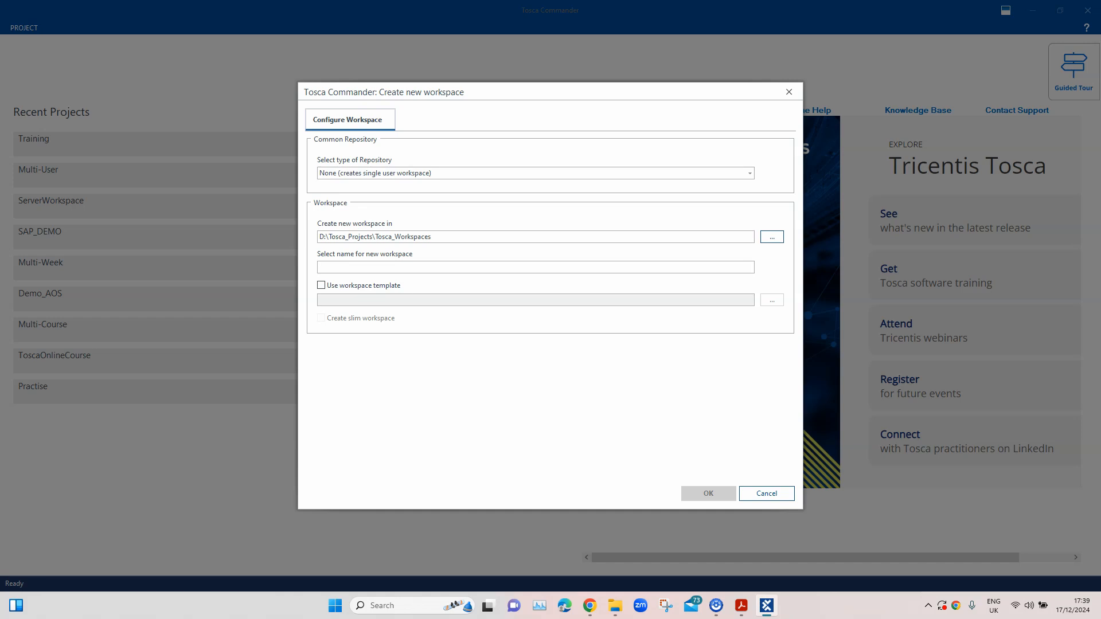
pyautogui.write('Training_2024')
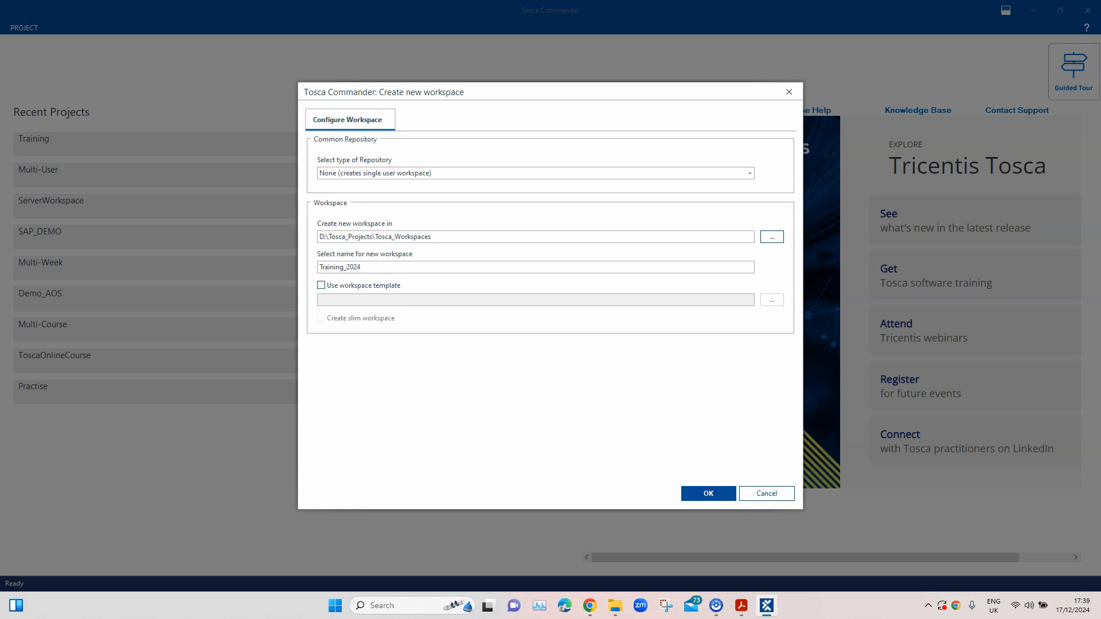
pyautogui.click(321, 285)
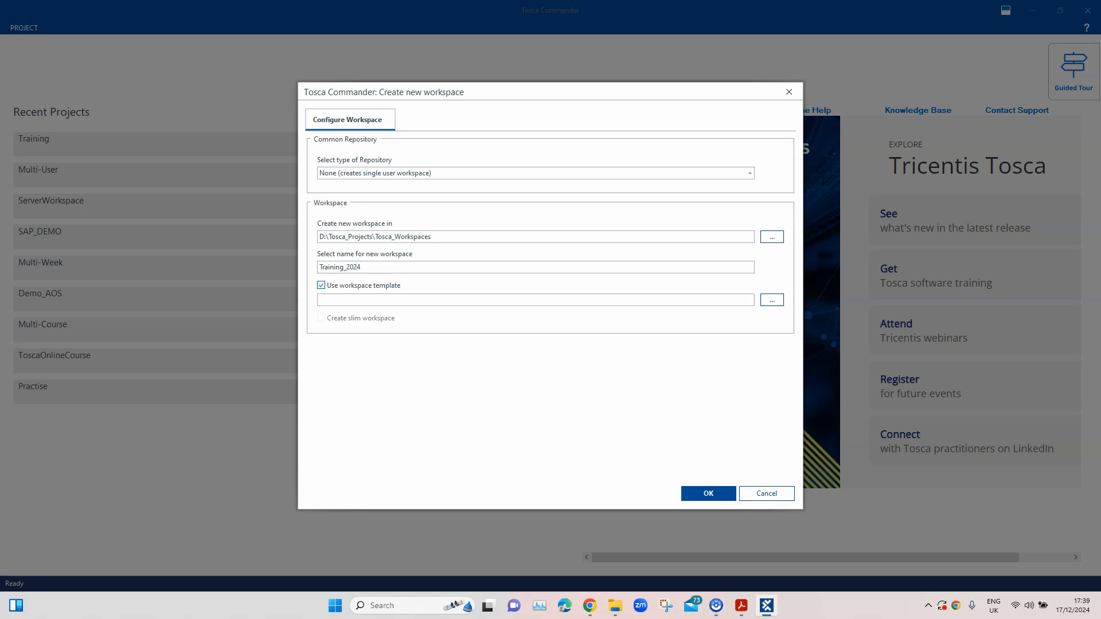
pyautogui.click(772, 300)
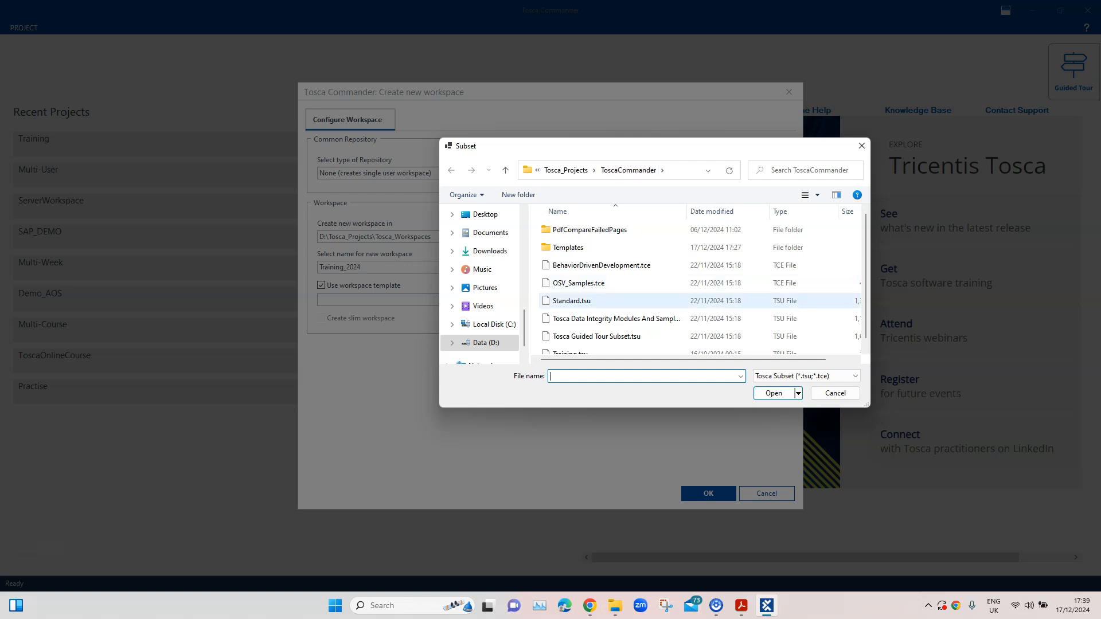
pyautogui.click(584, 302)
pyautogui.scroll(-1, 602, 264)
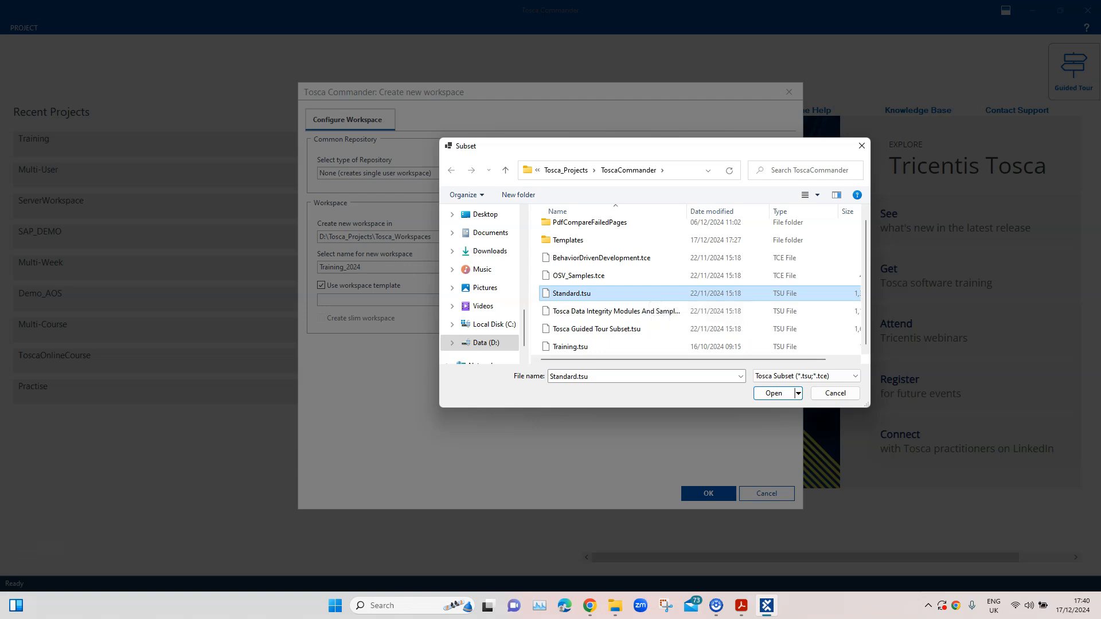
pyautogui.click(774, 393)
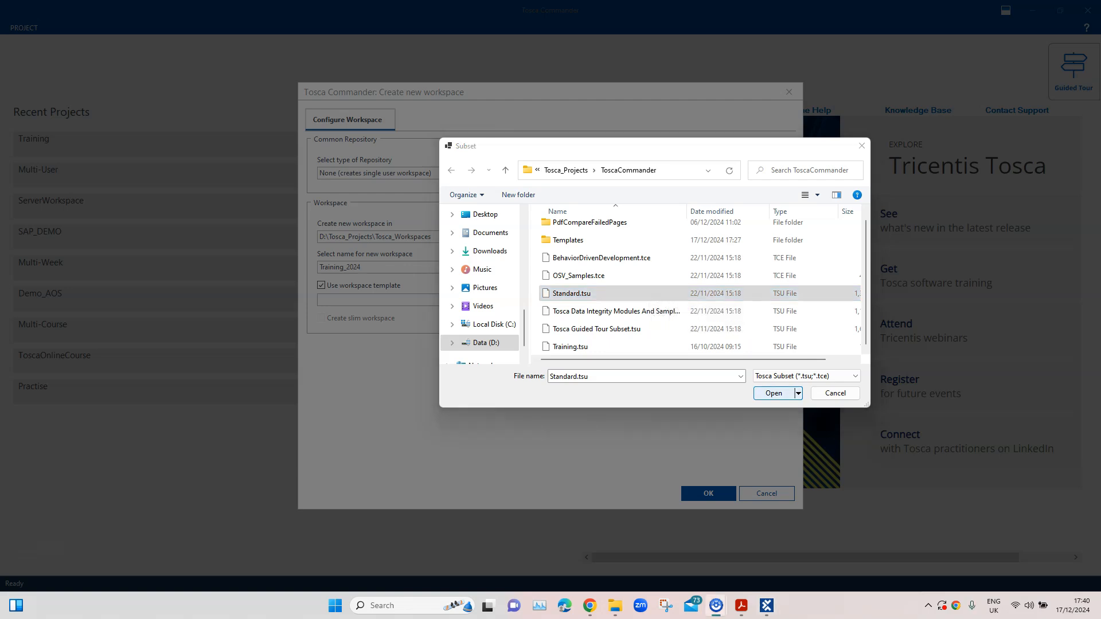
pyautogui.press('Return')
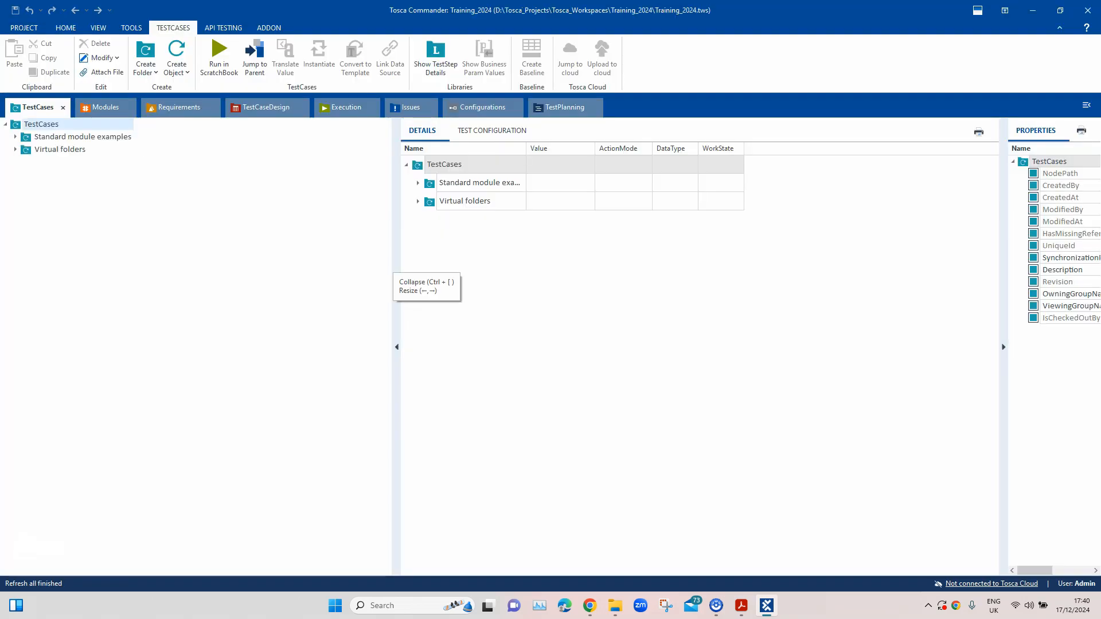
# Inspect the Extract Links module in the PDF folder of the standard Engines modules
pyautogui.click(105, 107)
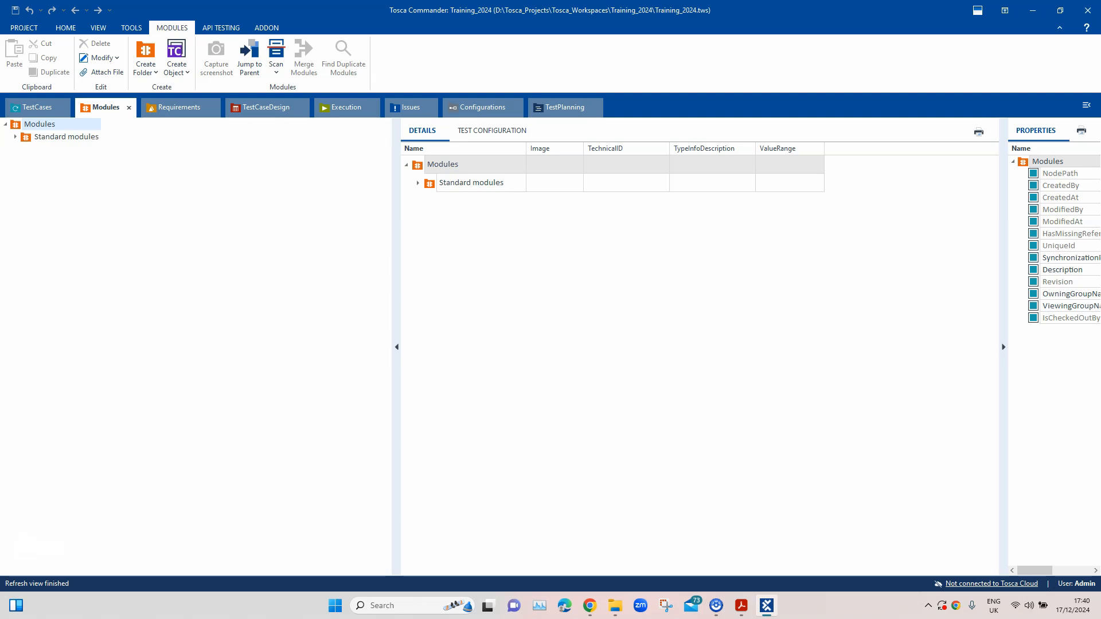
pyautogui.click(15, 137)
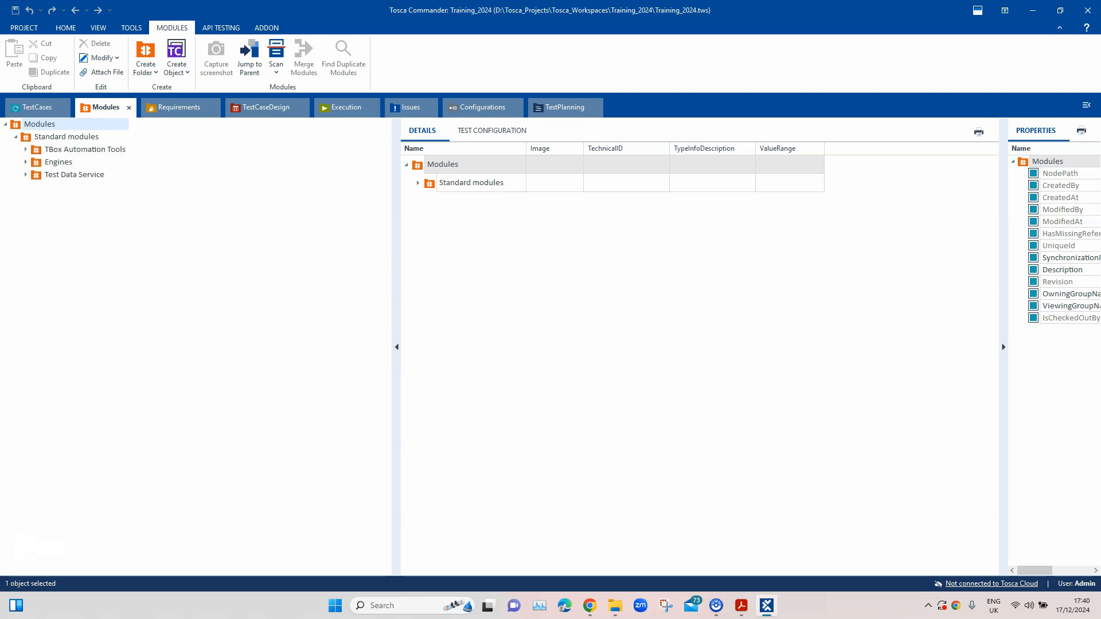
pyautogui.click(26, 161)
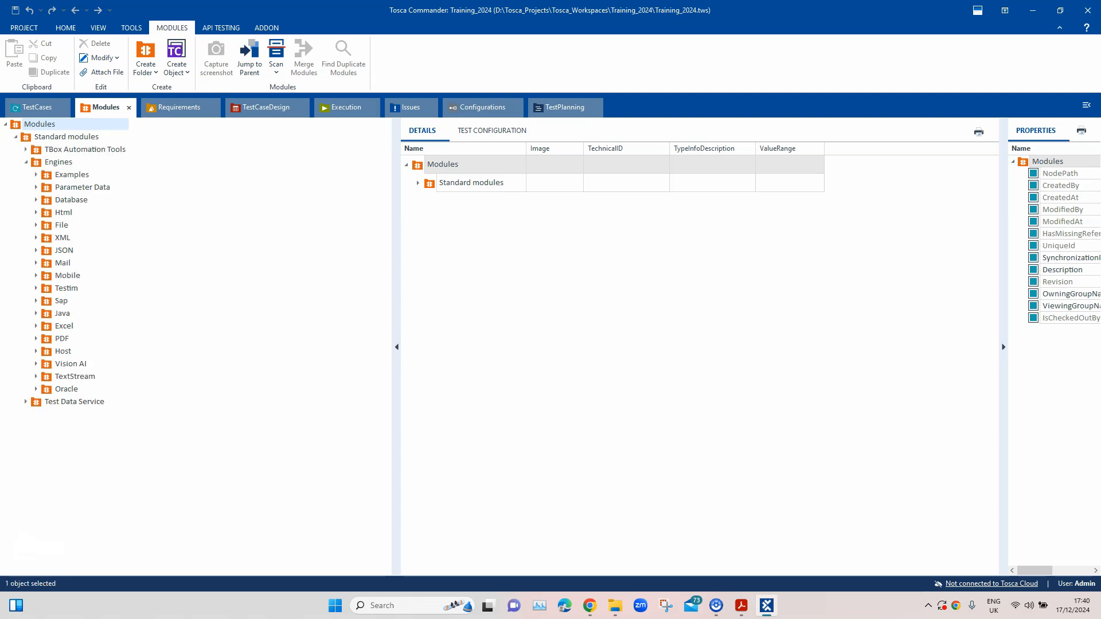
pyautogui.click(36, 339)
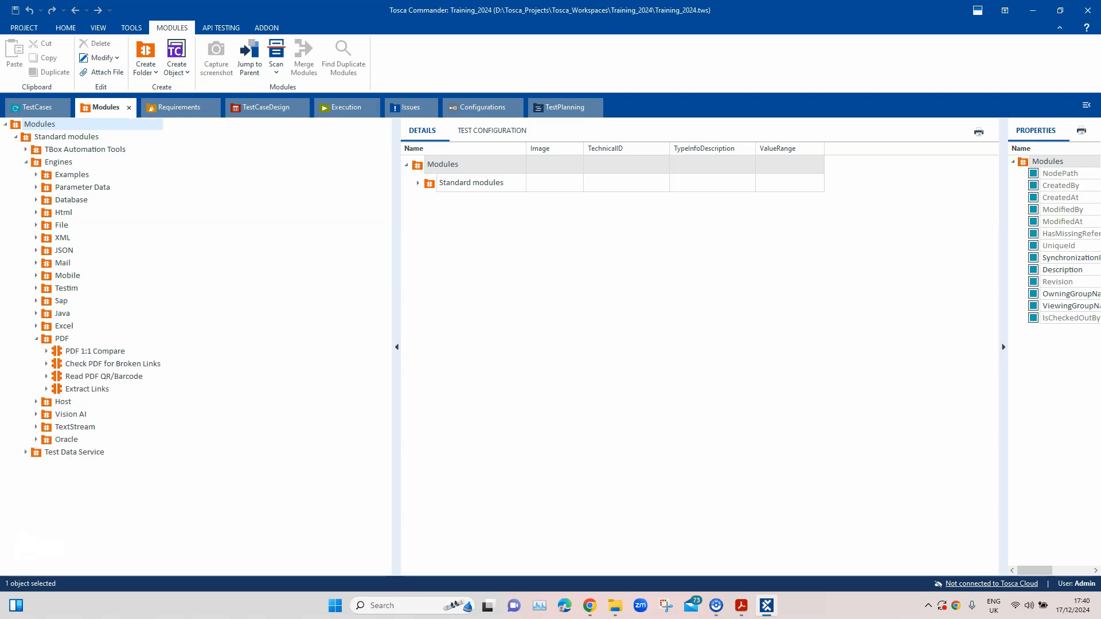
pyautogui.click(68, 389)
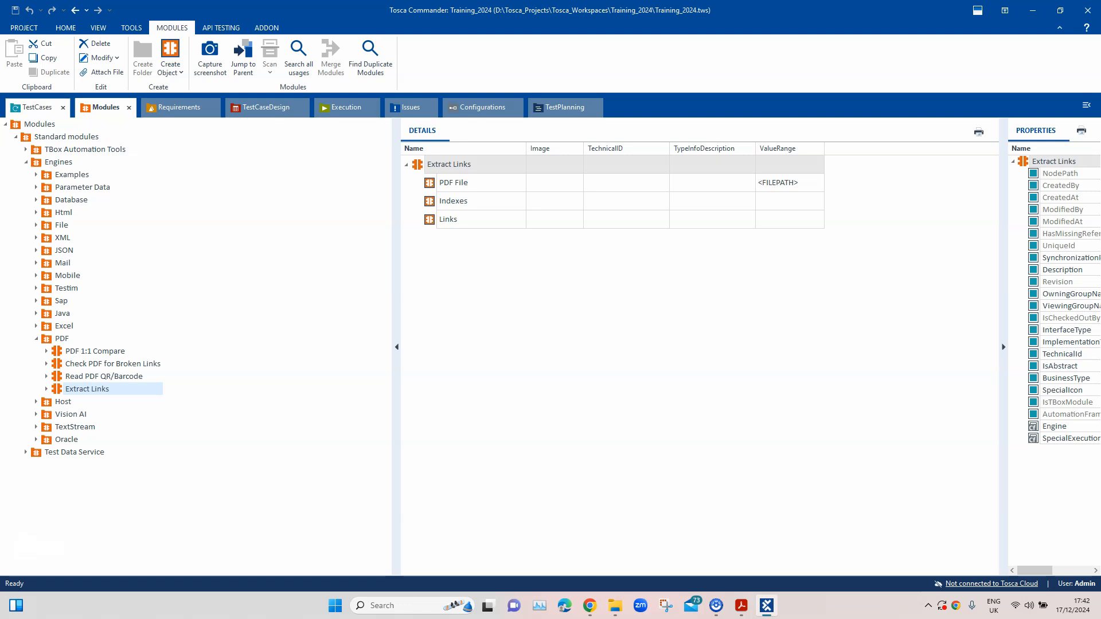
# Open the Training_2024 project view and close all the other open views
pyautogui.click(38, 107)
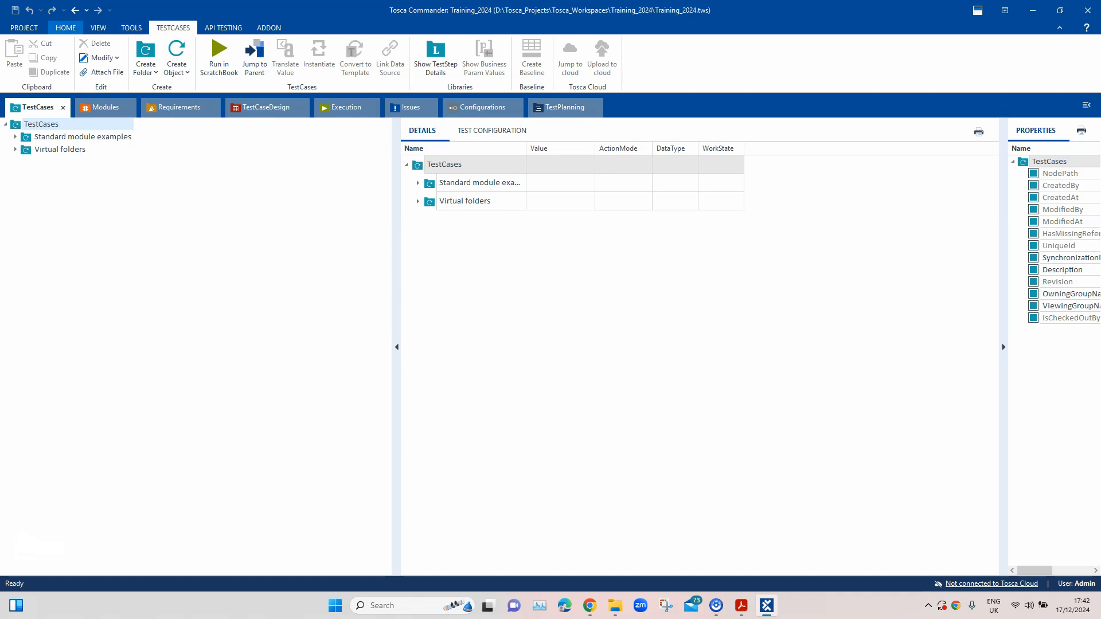
pyautogui.click(66, 27)
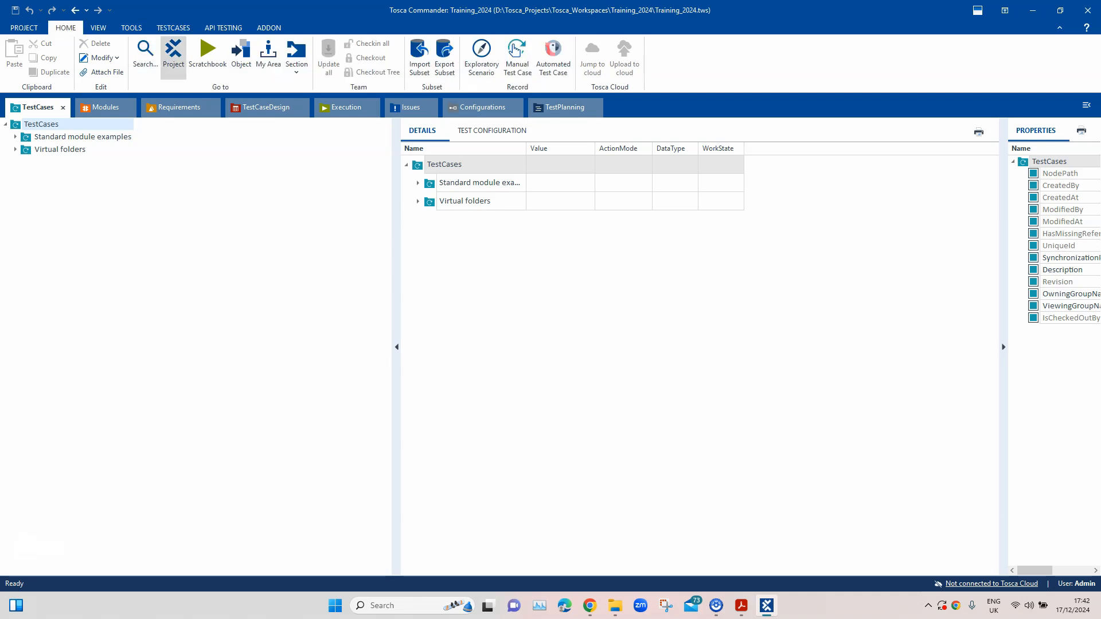
pyautogui.click(174, 57)
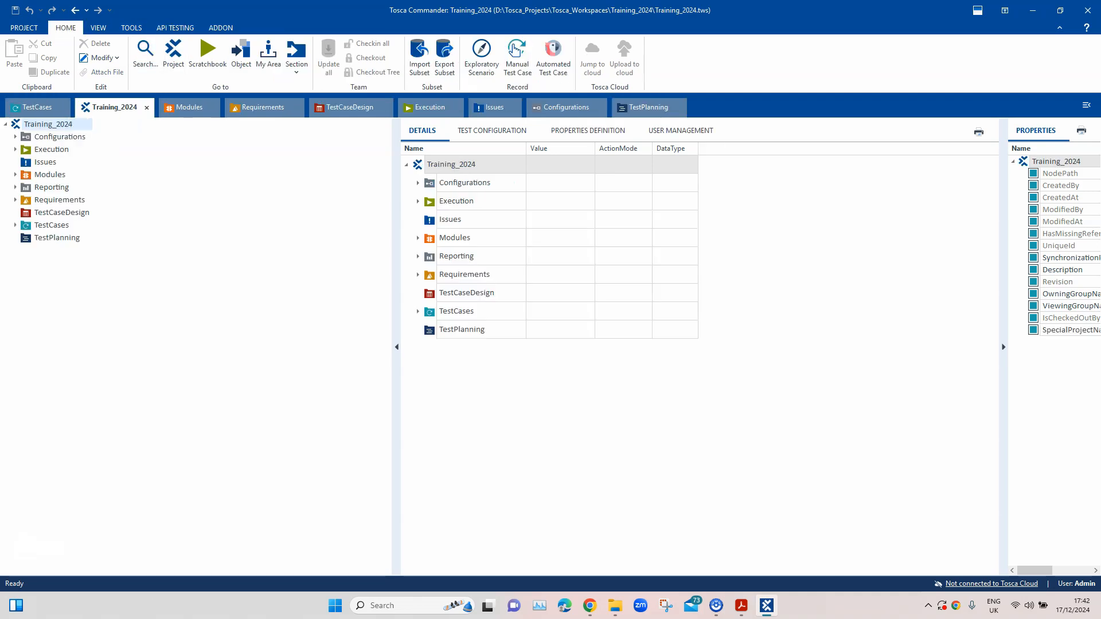
pyautogui.rightClick(104, 112)
pyautogui.click(148, 134)
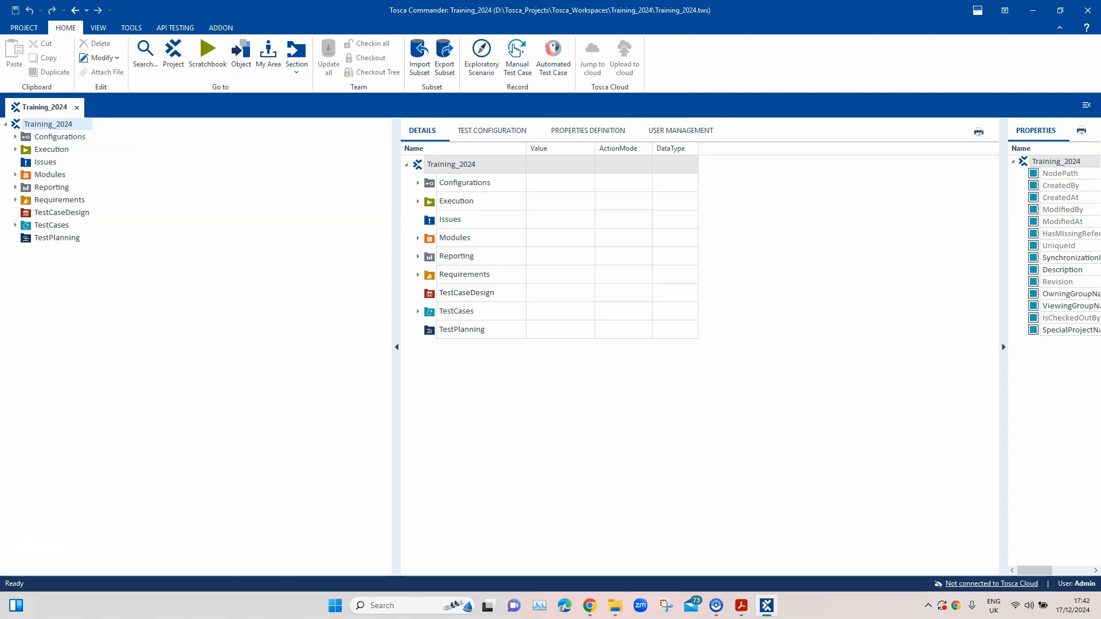
# Create a folder named Features under TestCases
pyautogui.click(16, 226)
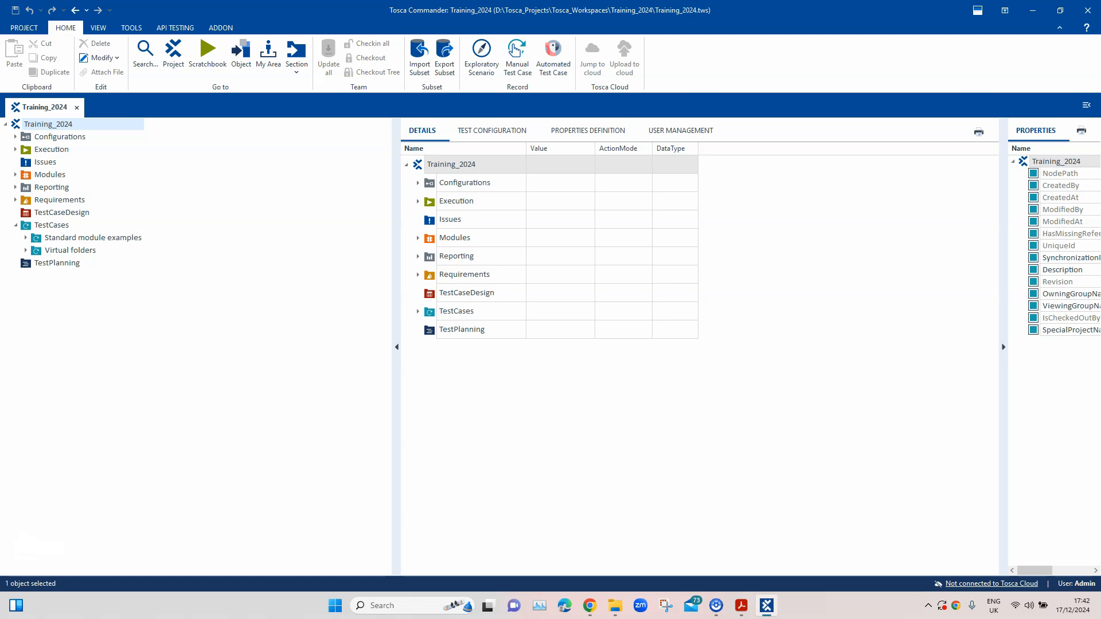
pyautogui.rightClick(56, 225)
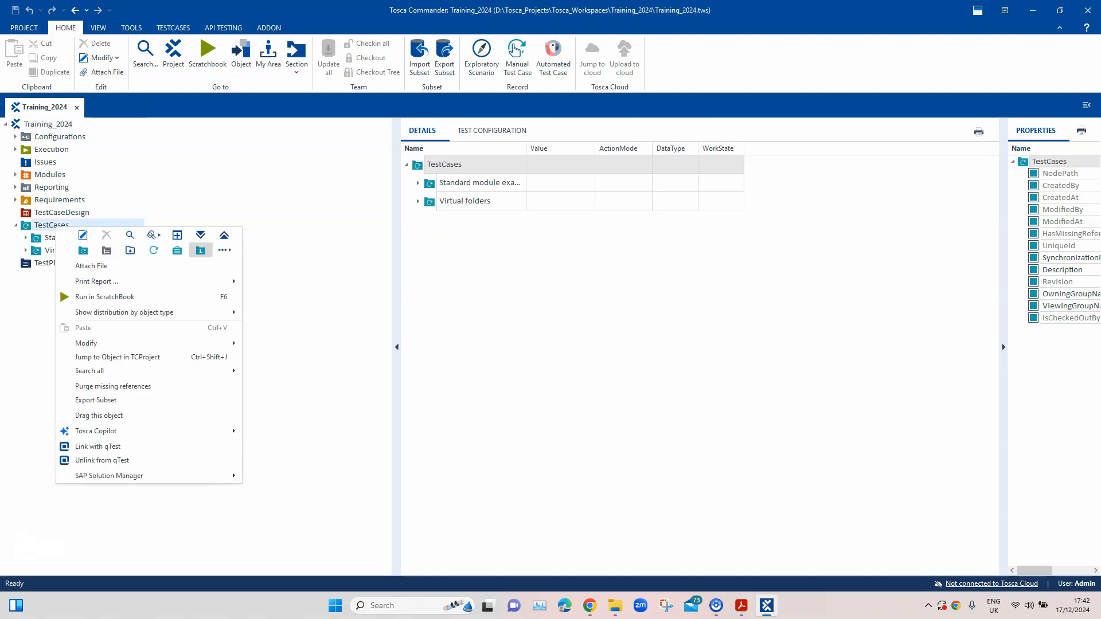
pyautogui.click(83, 251)
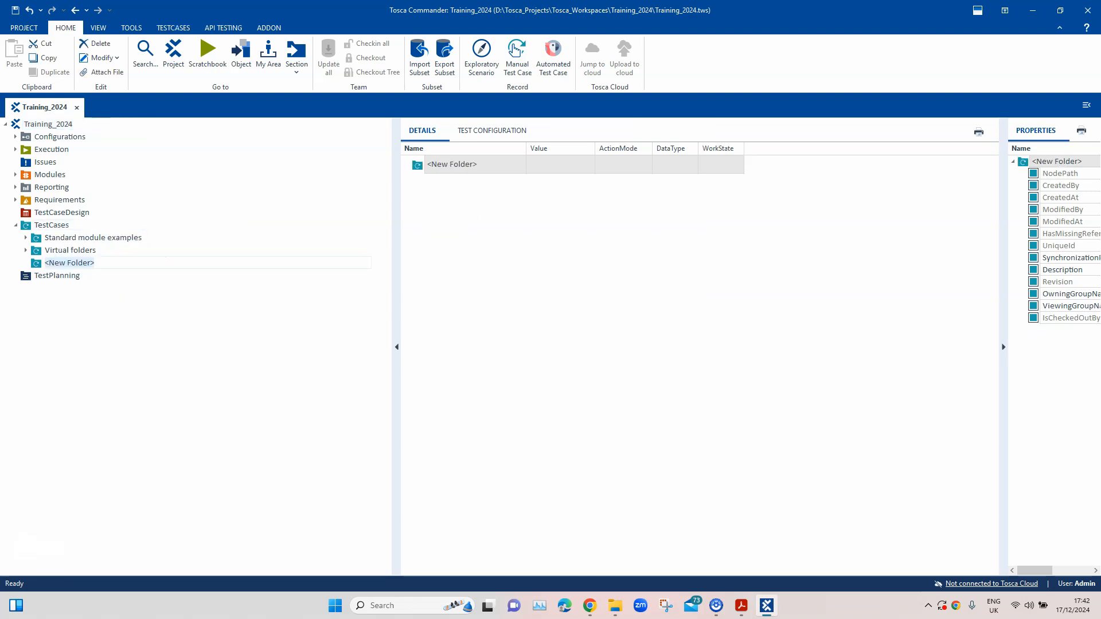
pyautogui.write('Features')
pyautogui.press('Return')
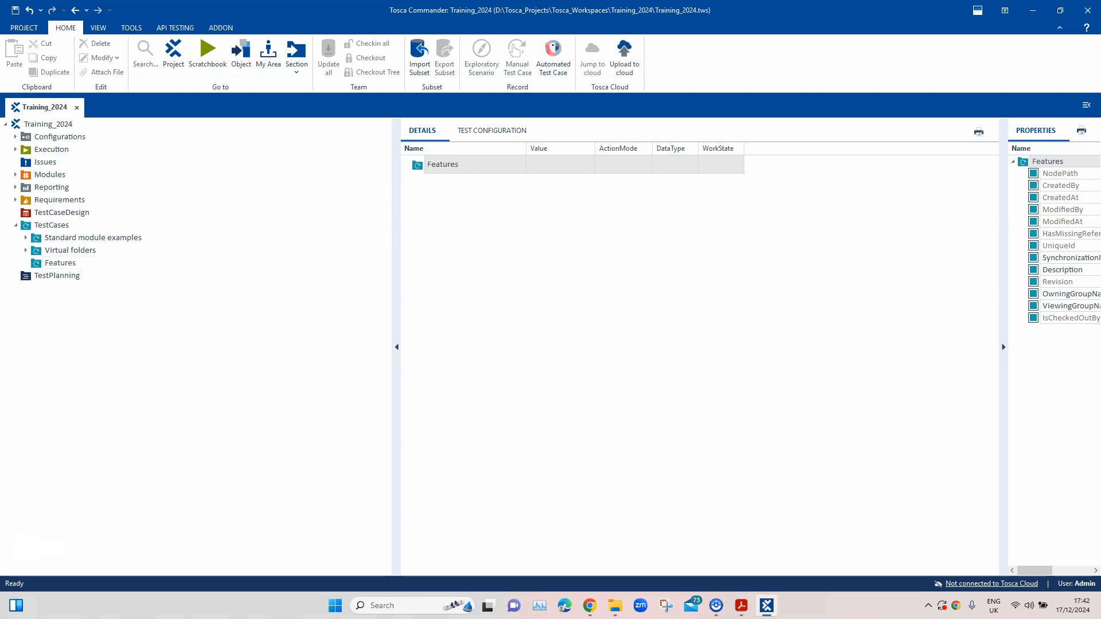
# Create a test case named Extract PDF Links in the Features folder
pyautogui.rightClick(79, 265)
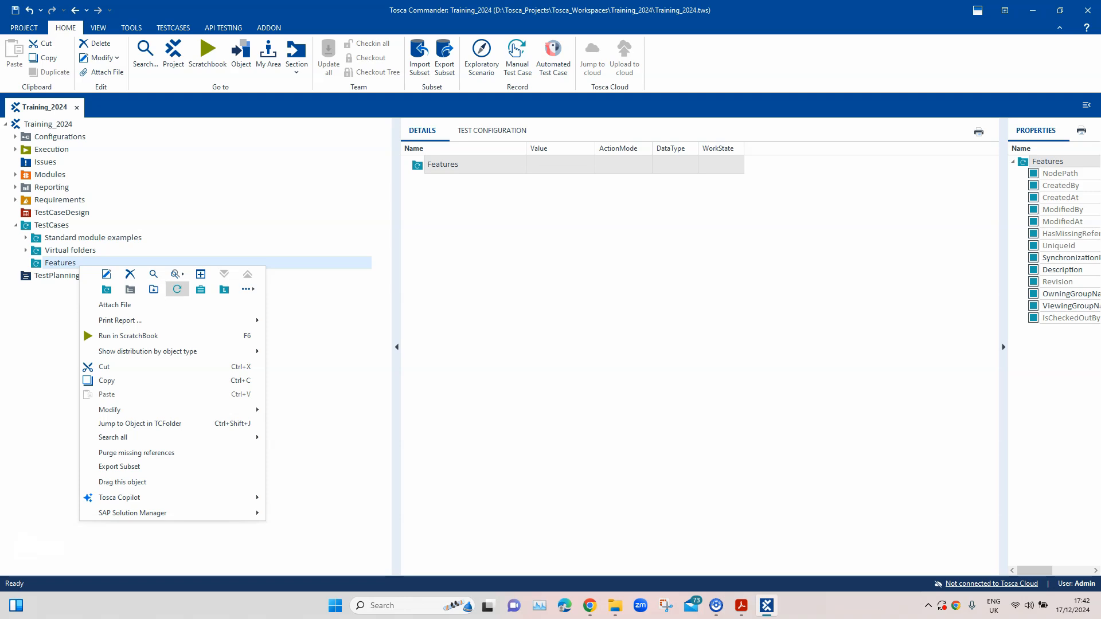
pyautogui.click(177, 289)
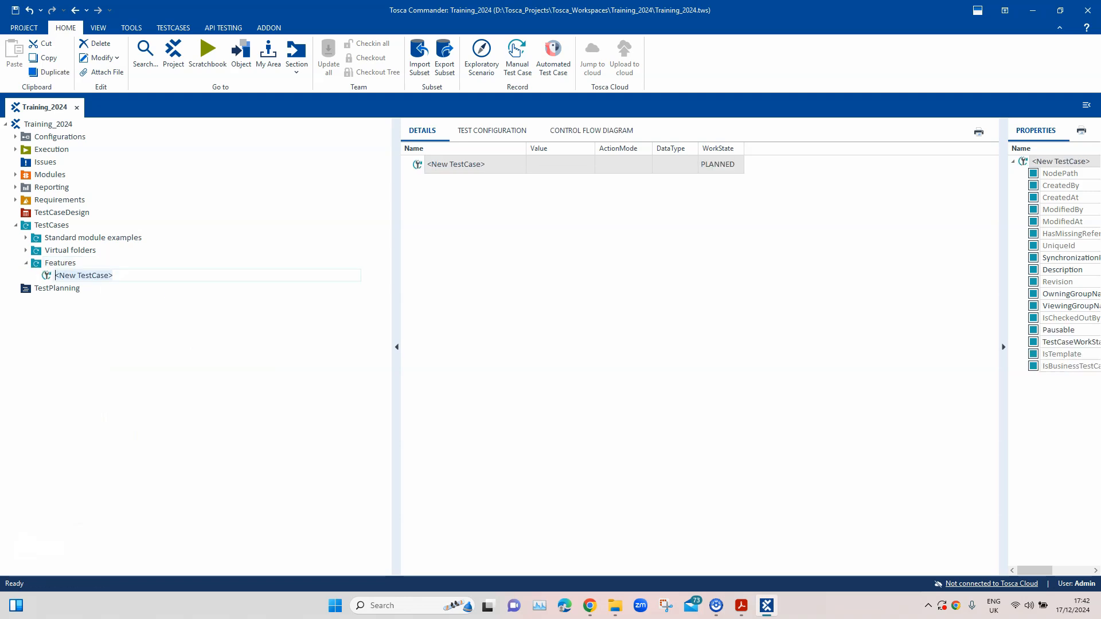
pyautogui.write('Extract PDF Lnks')
pyautogui.press('BackSpace')
pyautogui.press('BackSpace')
pyautogui.press('BackSpace')
pyautogui.write('inks')
pyautogui.press('Return')
# Add the Extract Links module as a test step to the Extract PDF Links test case and widen the Value column
pyautogui.rightClick(362, 164)
pyautogui.click(418, 453)
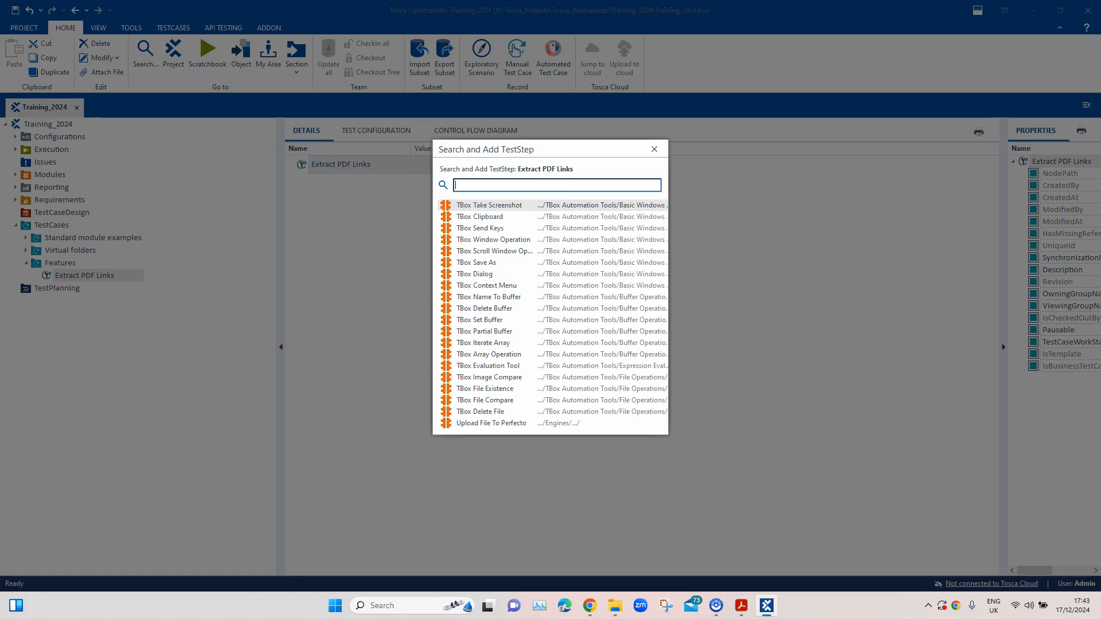
pyautogui.write('Extra')
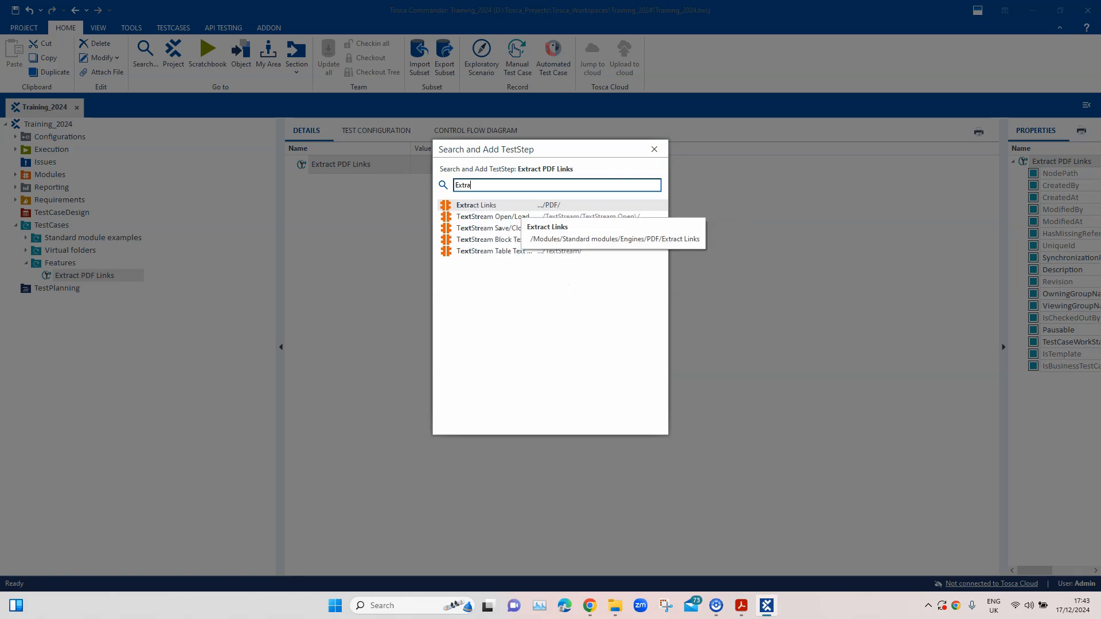
pyautogui.press('Return')
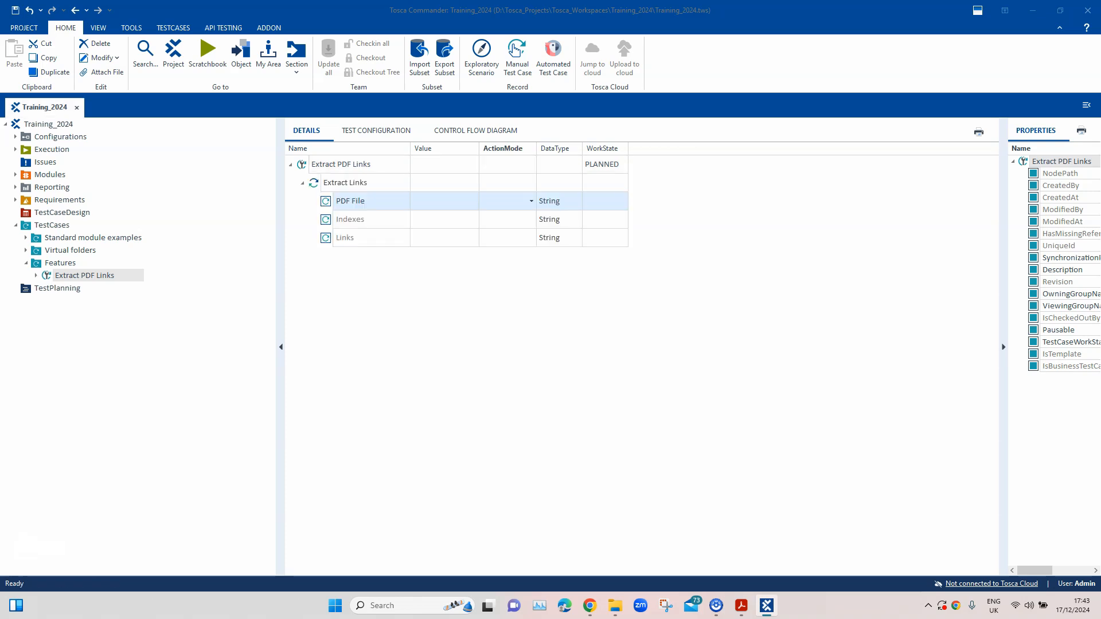
pyautogui.moveTo(479, 148); pyautogui.dragTo(567, 149)
pyautogui.click(488, 201)
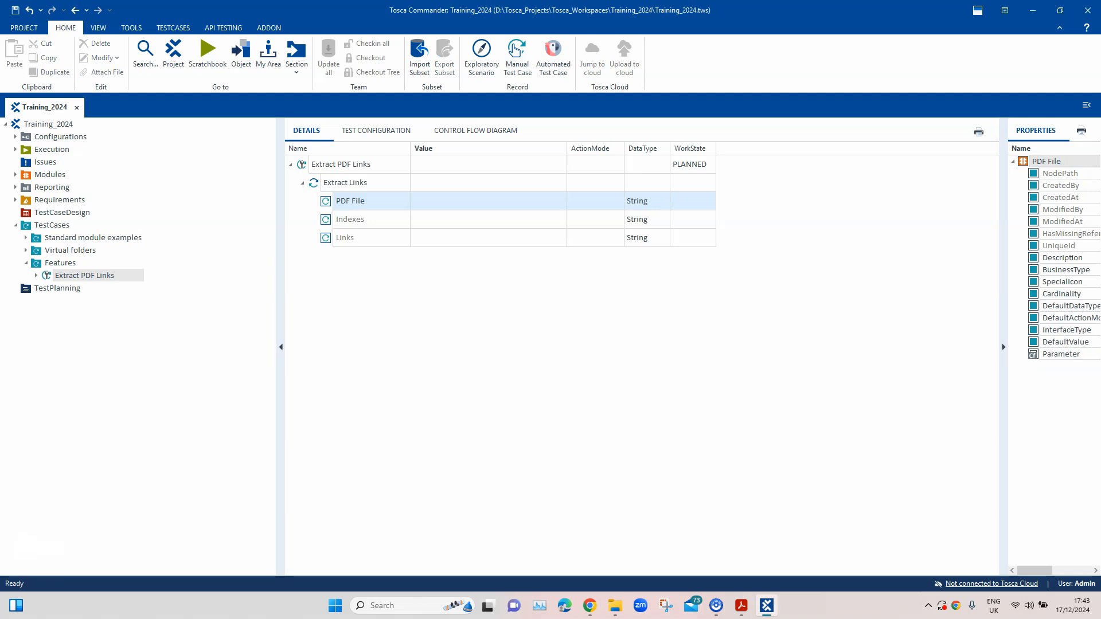
# Switch to Adobe Acrobat and review the links in the header of the Tricentis insurance quote PDF, highlighting them
pyautogui.moveTo(742, 606)
pyautogui.click(741, 544)
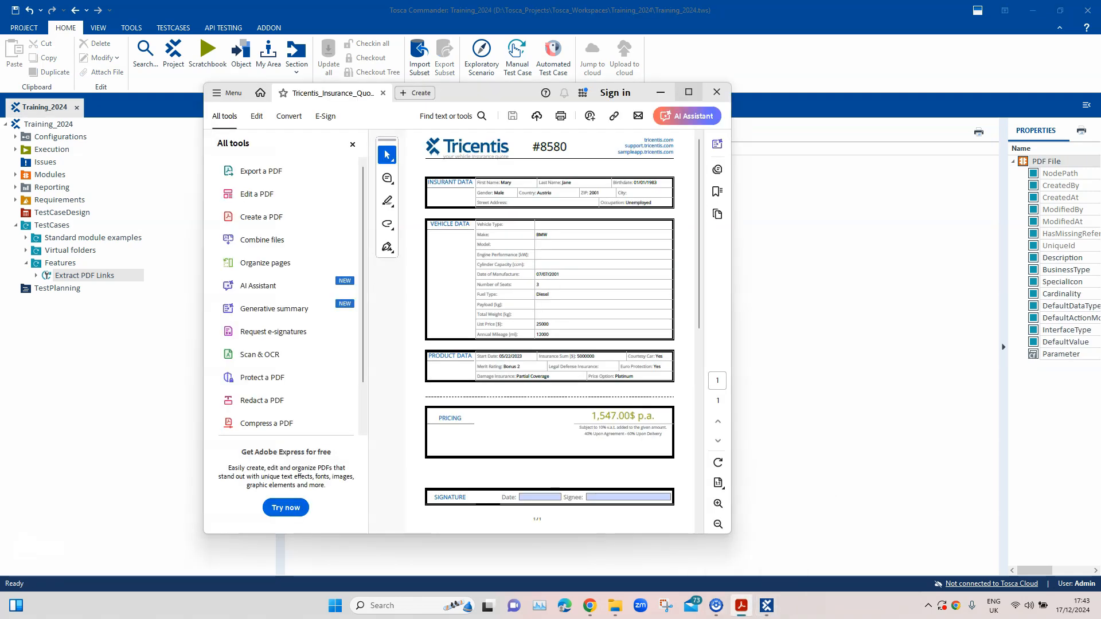
pyautogui.click(689, 92)
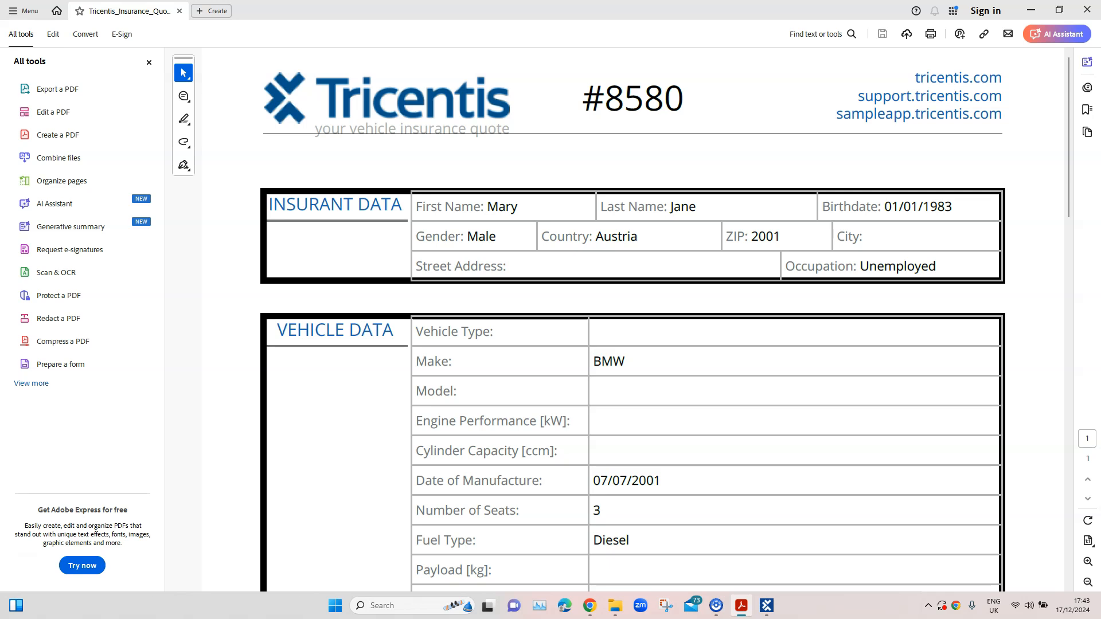
pyautogui.moveTo(1002, 113); pyautogui.dragTo(915, 73)
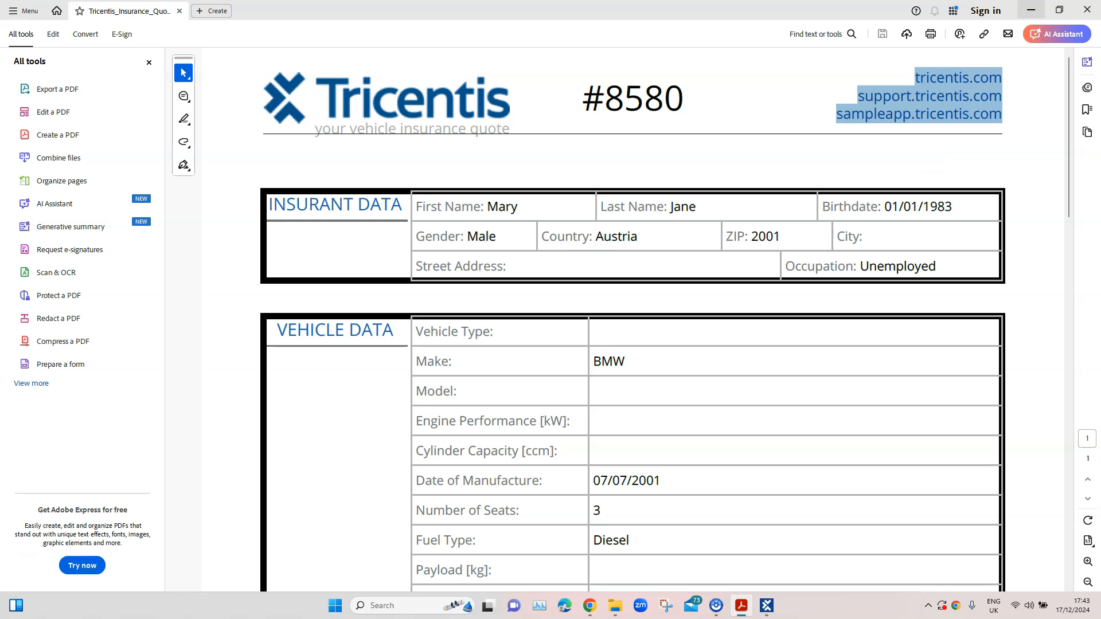
pyautogui.click(1031, 10)
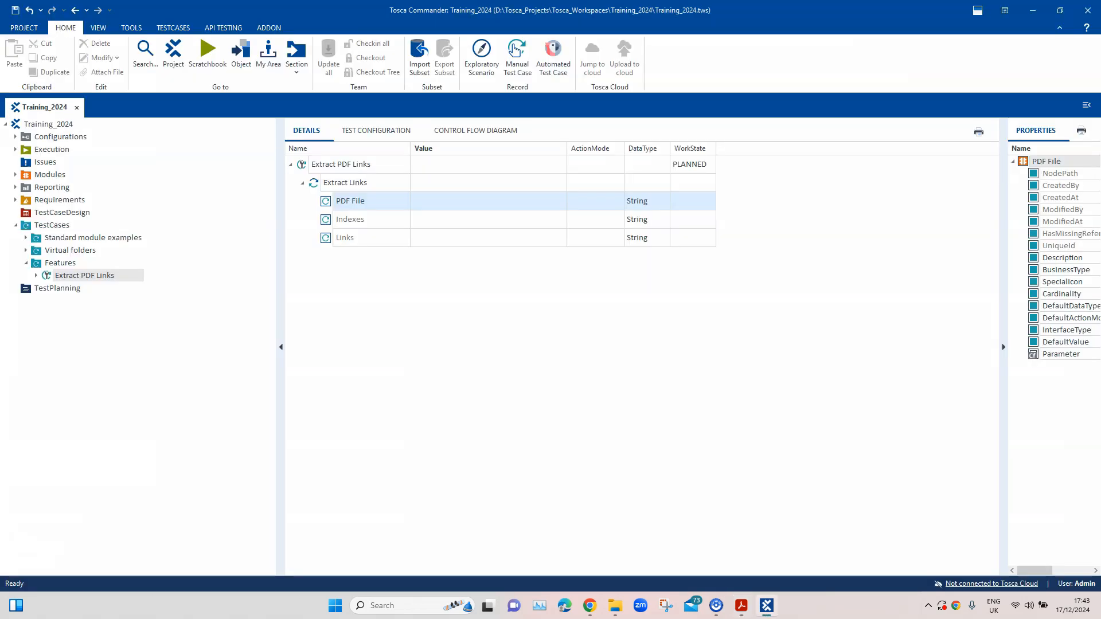
# In File Explorer, copy the path of the Tricentis_Insurance_Quote_2 PDF located in C:\Training
pyautogui.click(615, 606)
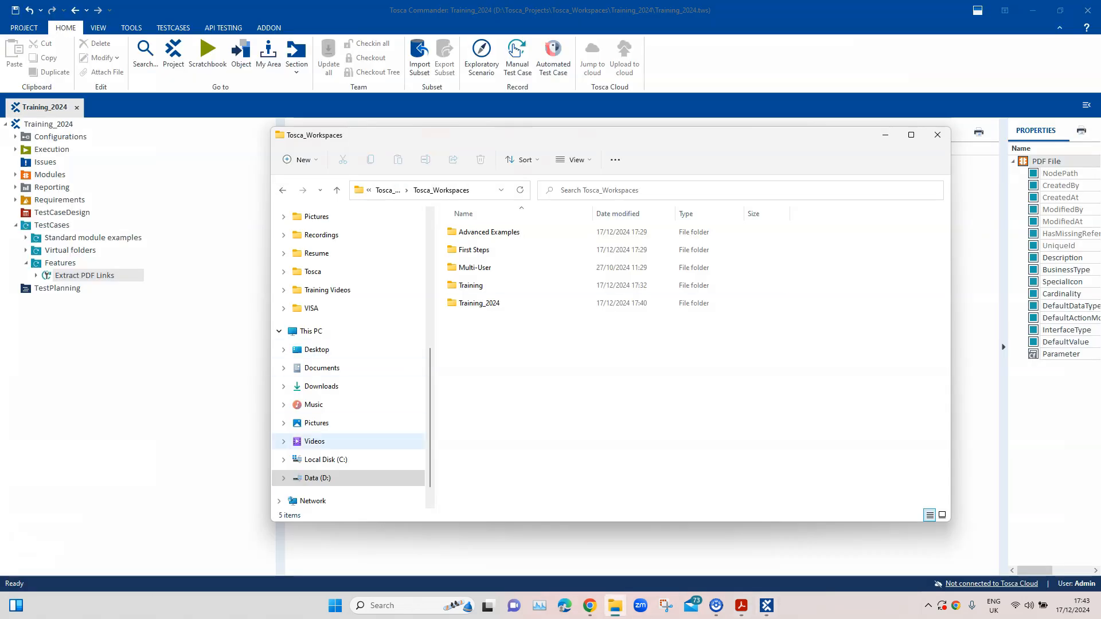
pyautogui.click(319, 460)
pyautogui.scroll(-3, 574, 410)
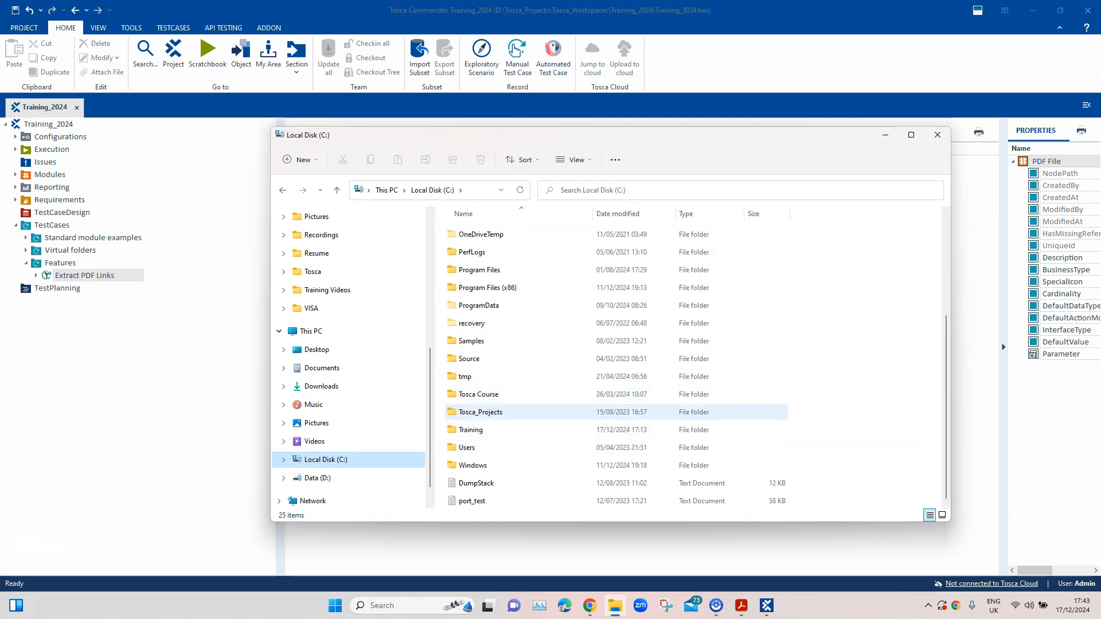
pyautogui.doubleClick(470, 430)
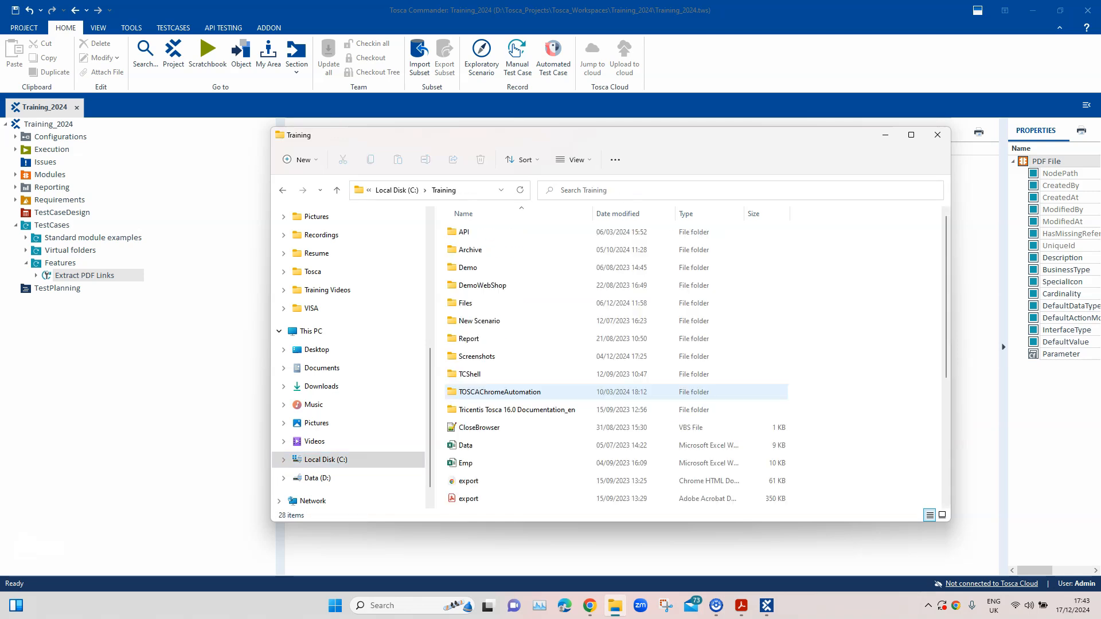
pyautogui.scroll(-4, 574, 447)
pyautogui.click(501, 465)
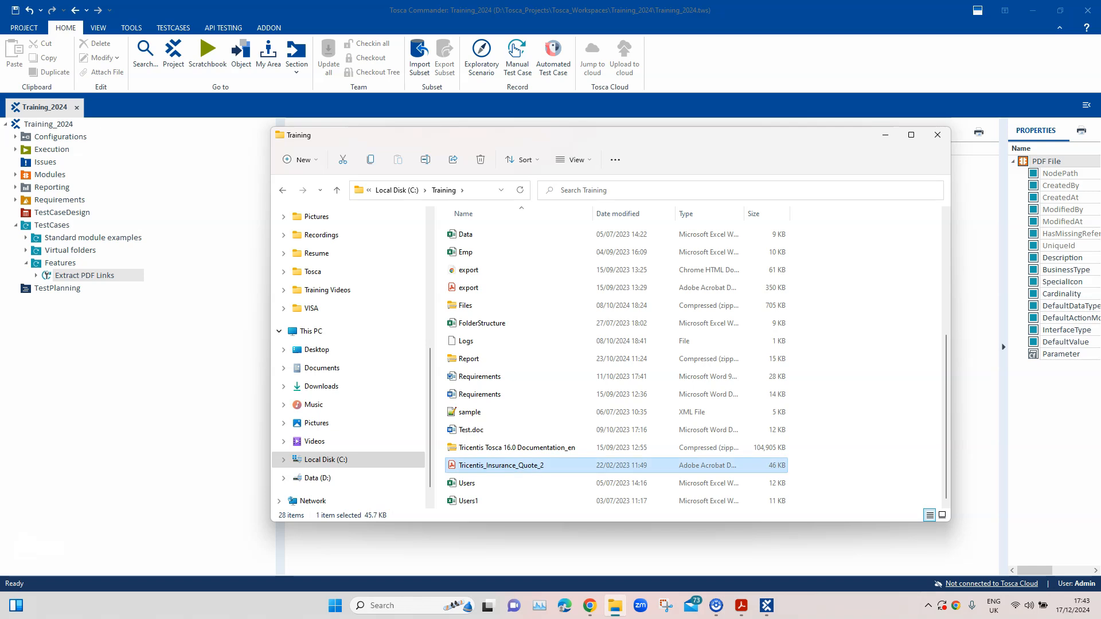
pyautogui.rightClick(501, 466)
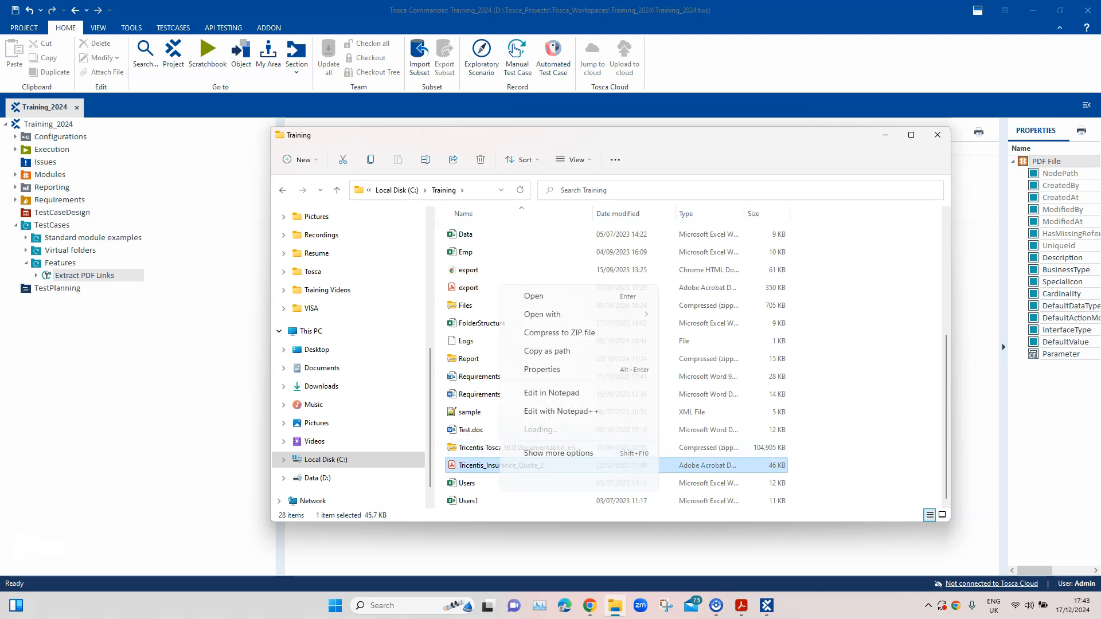
pyautogui.click(547, 333)
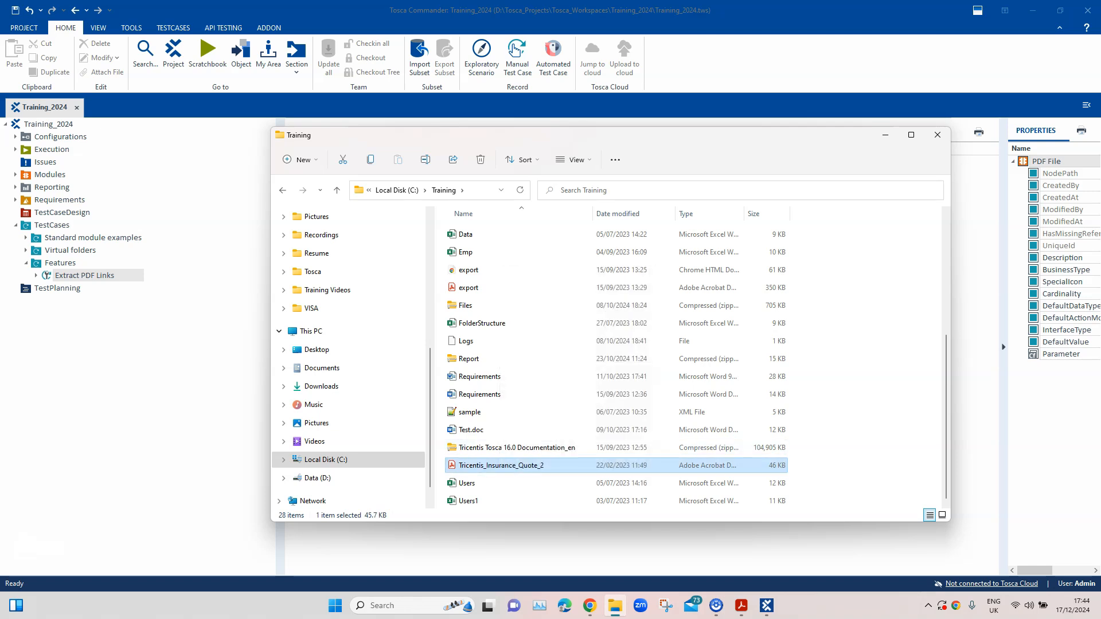
# Switch back to Tosca Commander and set the PDF File value of Extract Links to "C:\Training\Tricentis_Insurance_Quote_2.pdf"
pyautogui.hotkey('alt', 'Tab')
pyautogui.click(482, 201)
pyautogui.hotkey('ctrl', 'v')
pyautogui.press('Return')
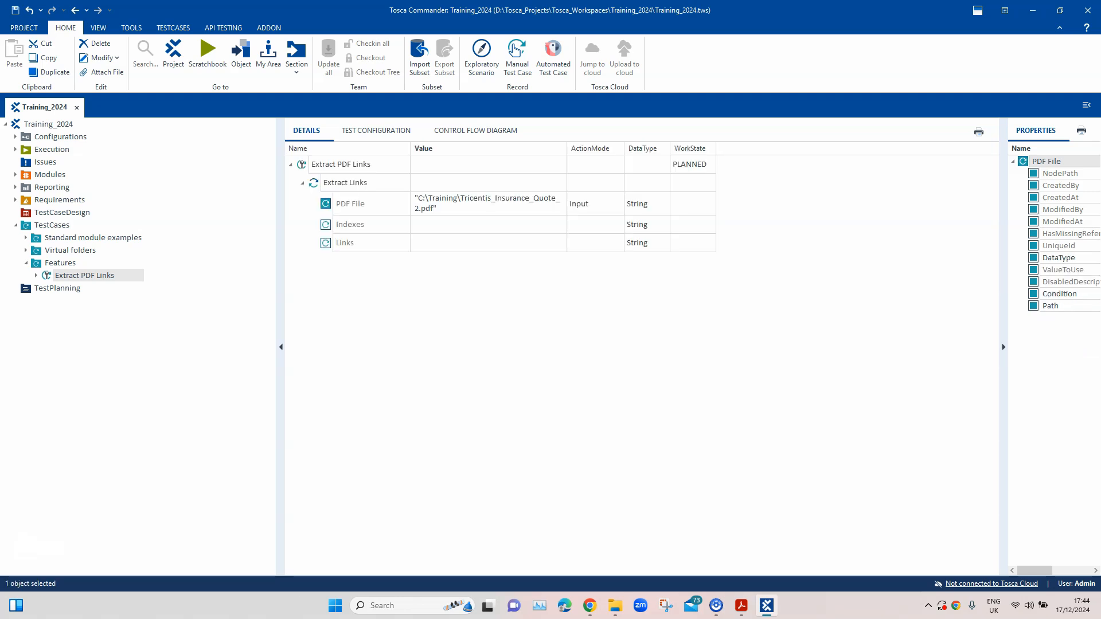
# Set the Indexes value of Extract Links to 1-3 and enter Links as the buffer name for the Links attribute
pyautogui.click(482, 224)
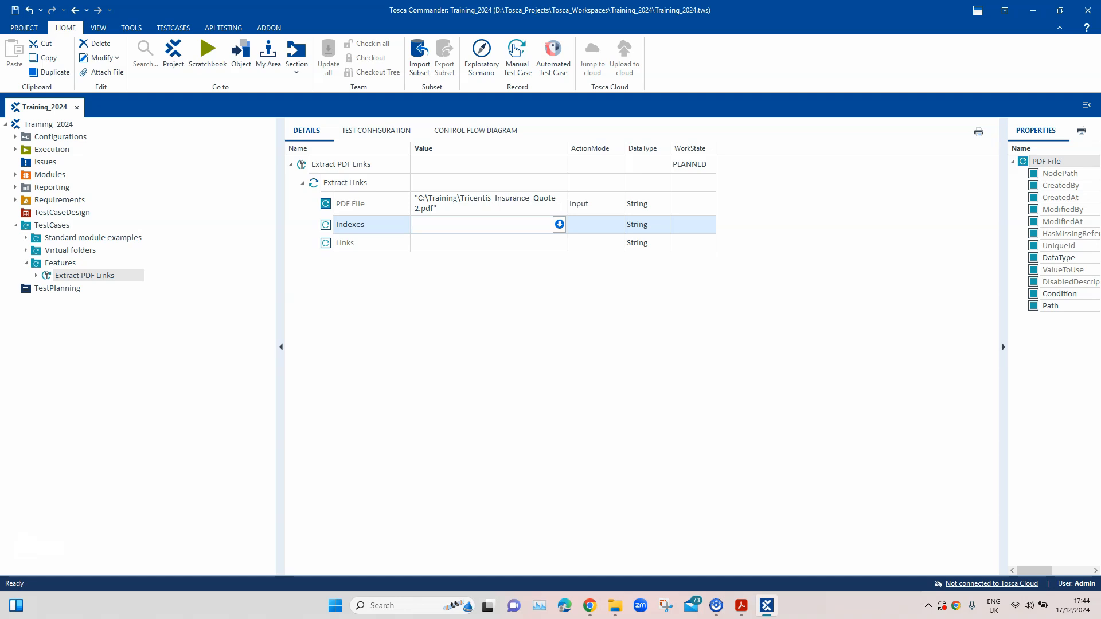
pyautogui.write('3')
pyautogui.press('Return')
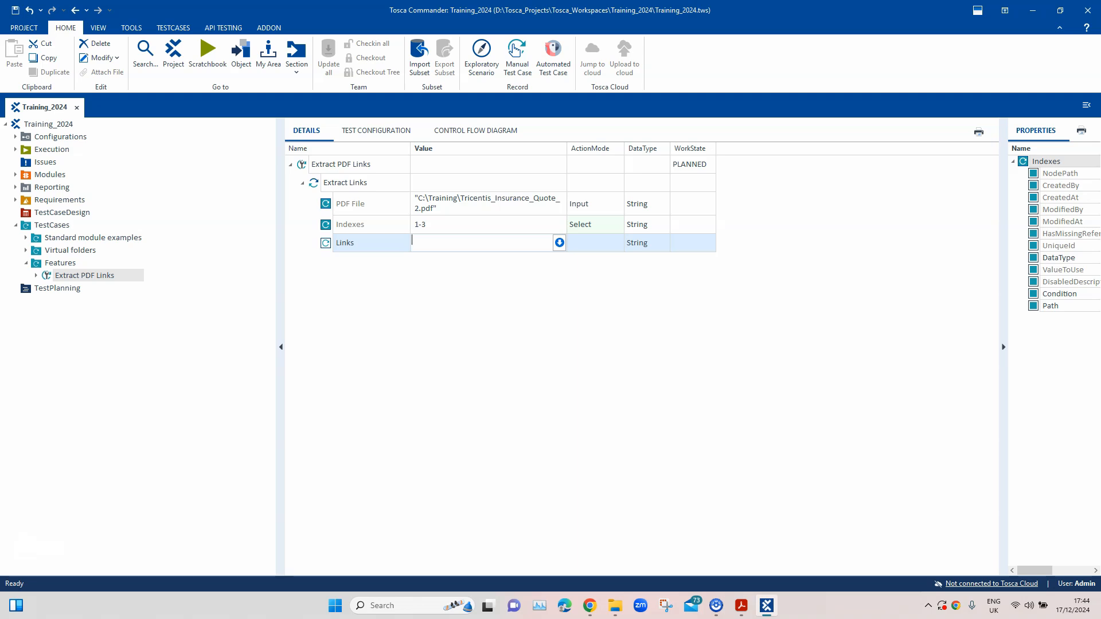
pyautogui.write('Links')
pyautogui.press('Tab')
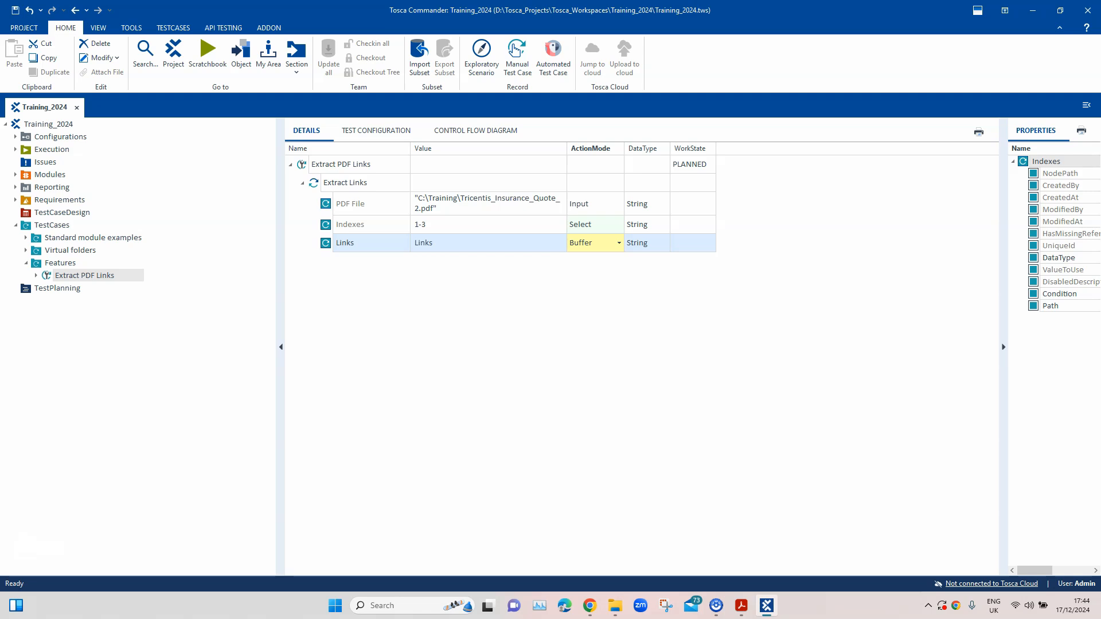
# Add a WHILE statement to the Extract PDF Links test case, keeping the name While
pyautogui.click(341, 165)
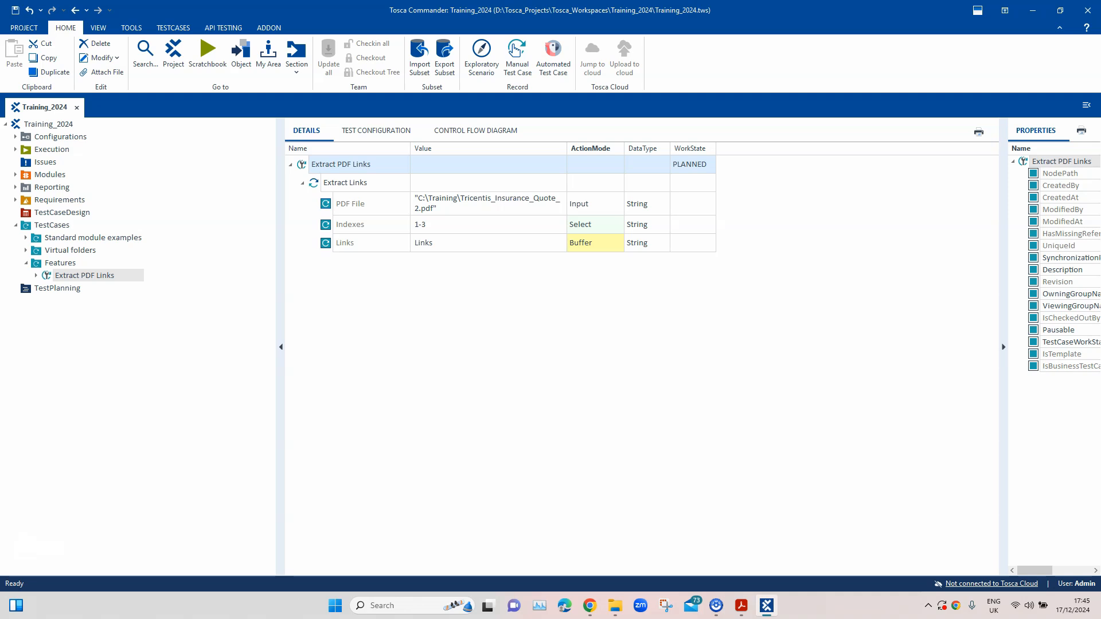
pyautogui.rightClick(353, 166)
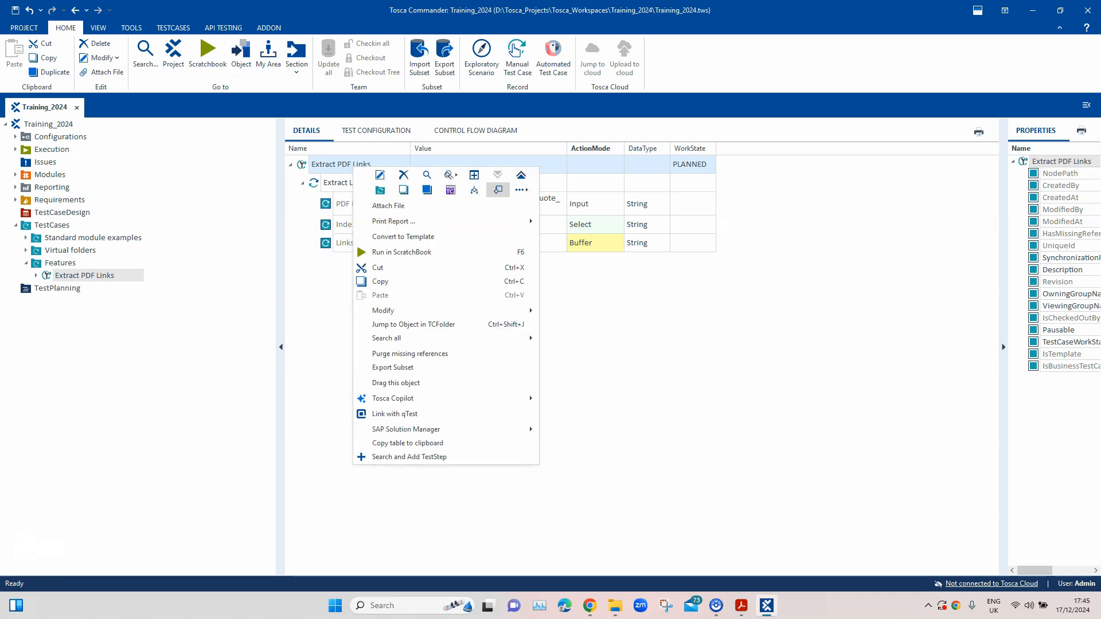
pyautogui.click(521, 190)
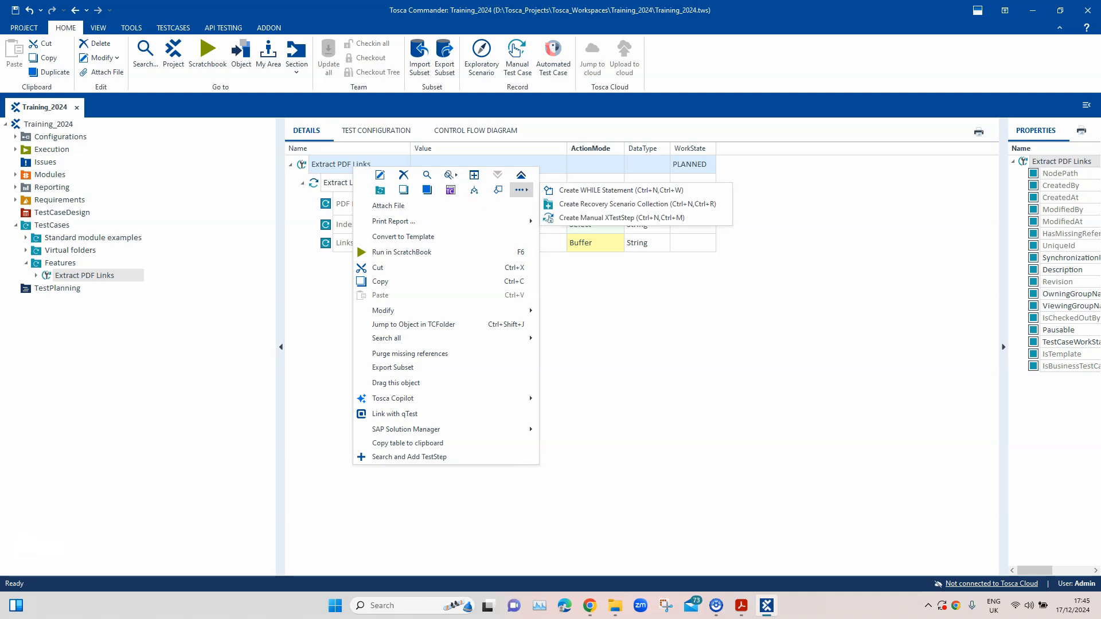
pyautogui.click(574, 190)
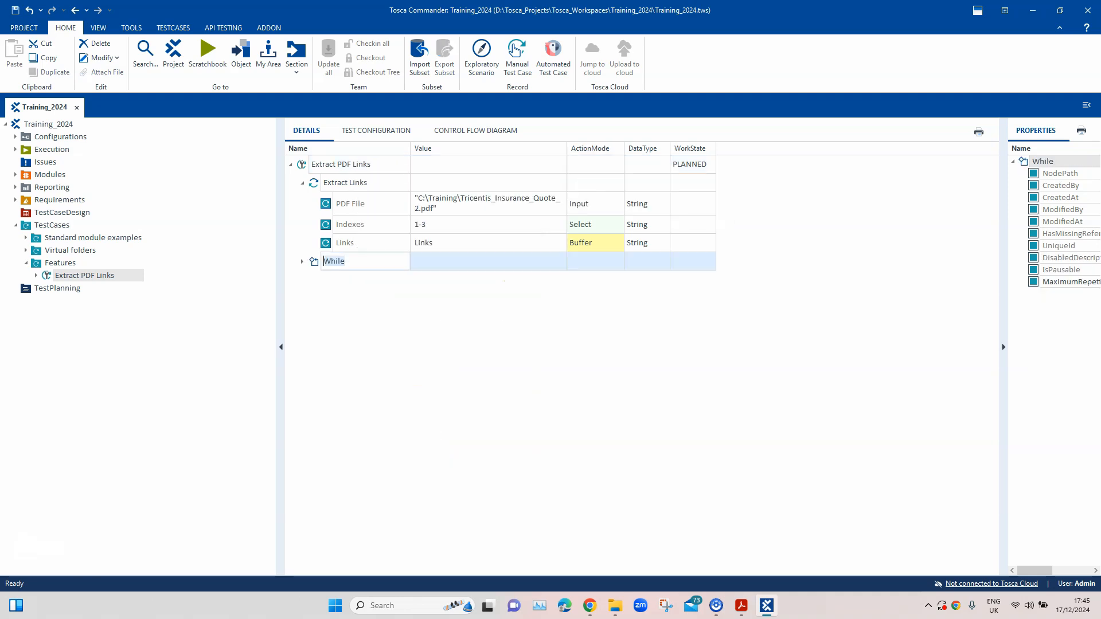
pyautogui.press('Return')
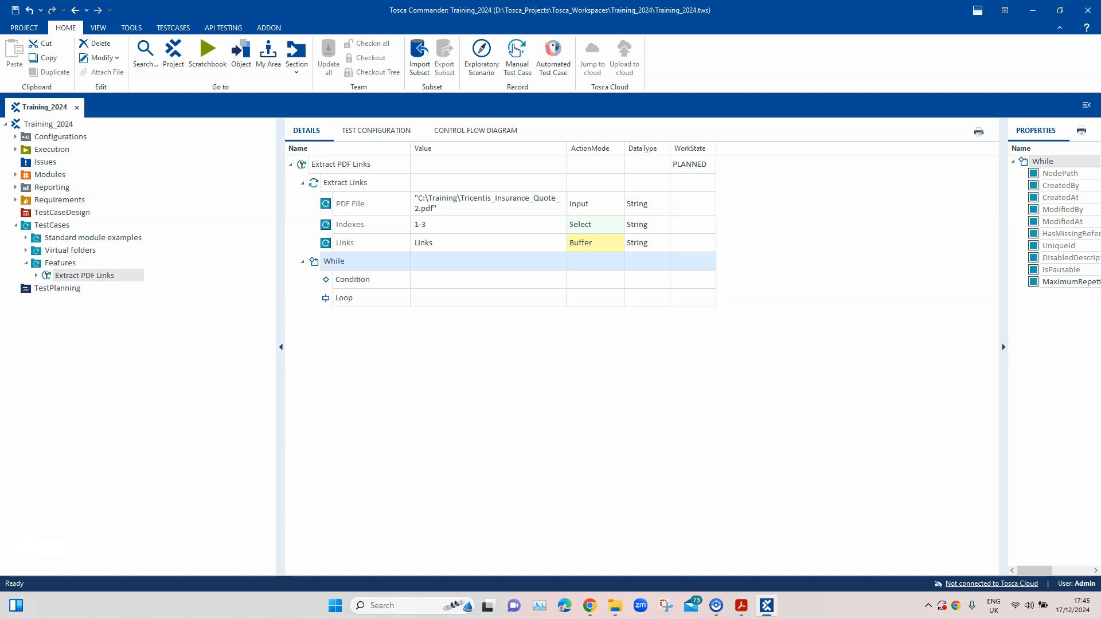
# Add the TBox Iterate Array module as a test step under the While statement's Condition
pyautogui.click(353, 280)
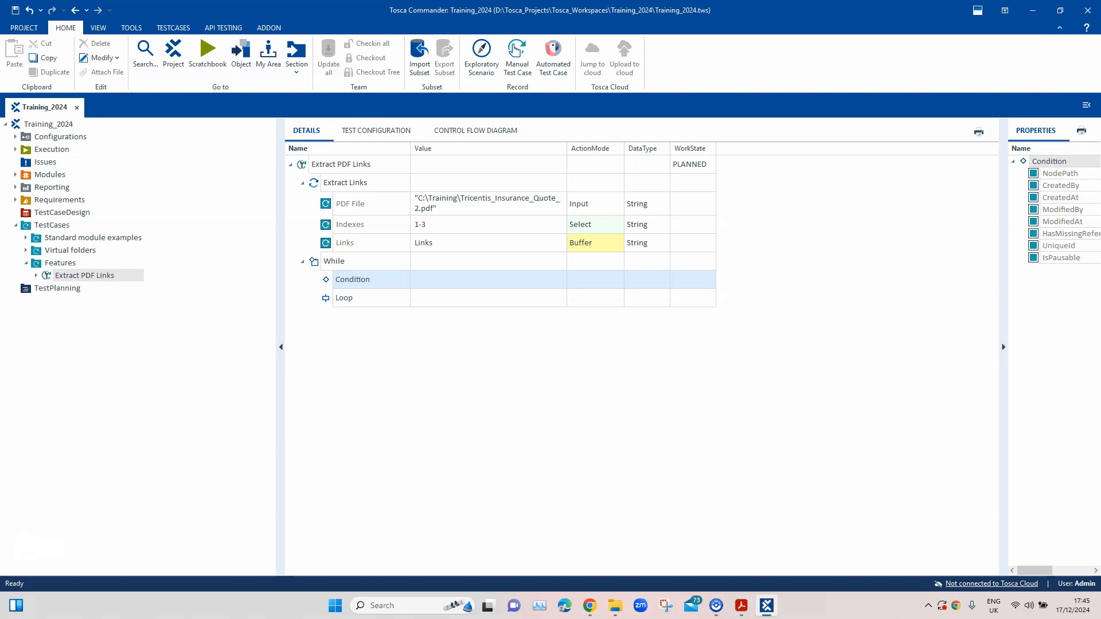
pyautogui.rightClick(358, 279)
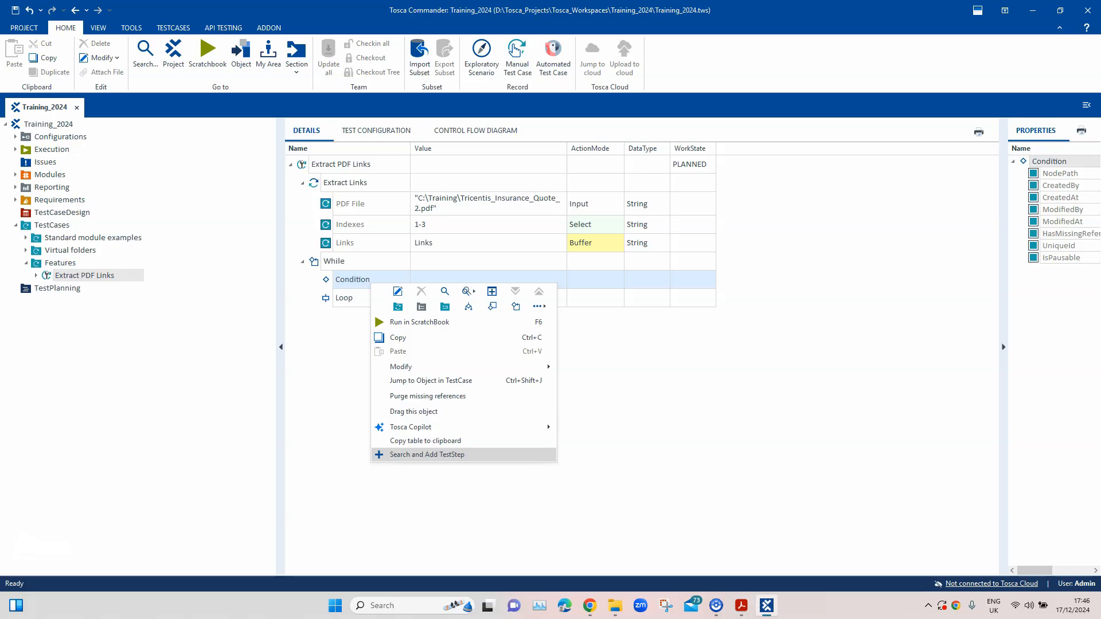
pyautogui.click(436, 456)
pyautogui.write('T')
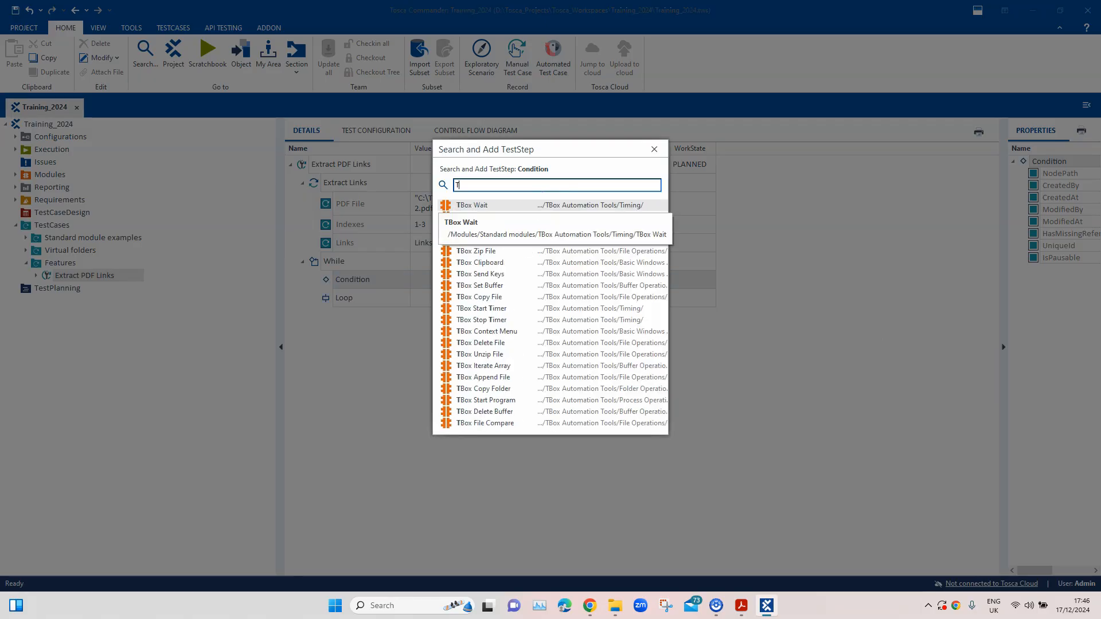
pyautogui.write('Box Ite')
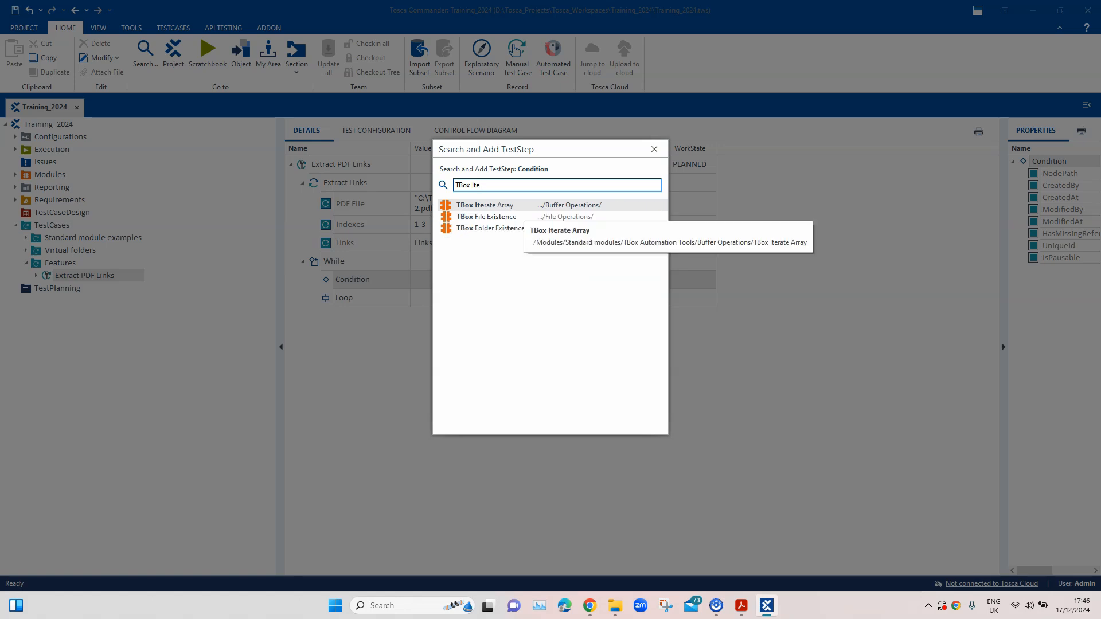
pyautogui.press('Return')
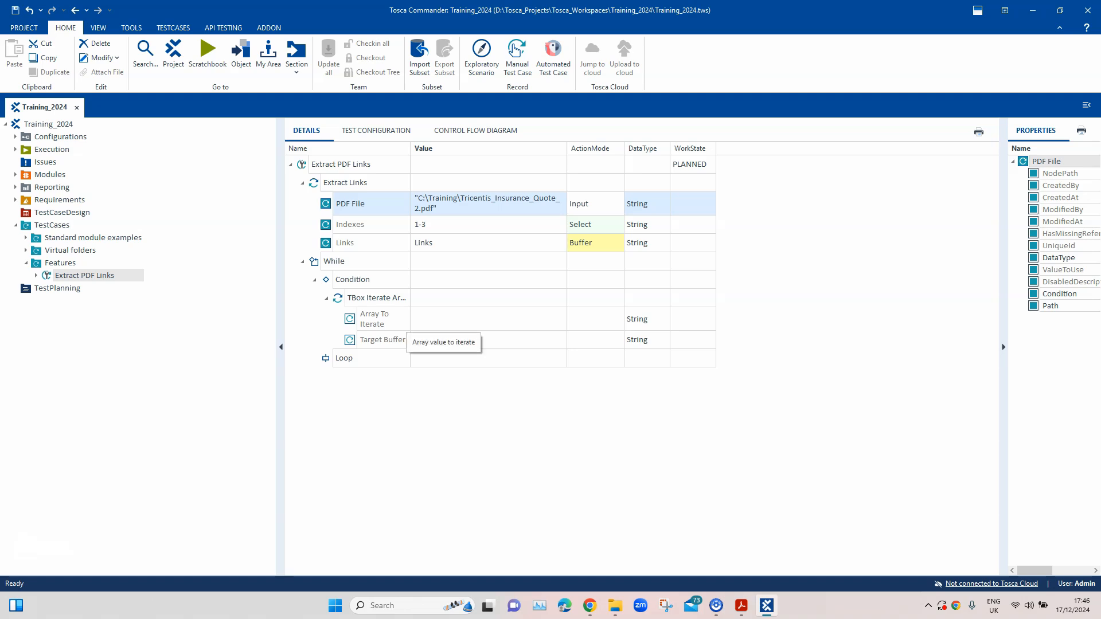
# In TBox Iterate Array, set Array To Iterate to {B[Links]} and Target Buffer to I_Links
pyautogui.click(406, 320)
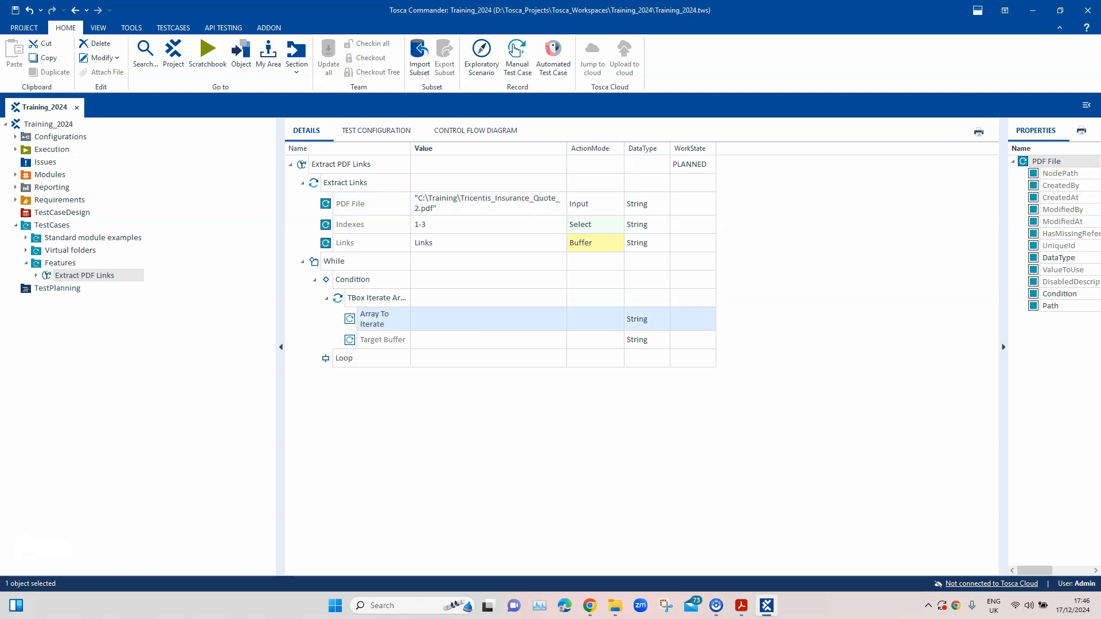
pyautogui.click(482, 319)
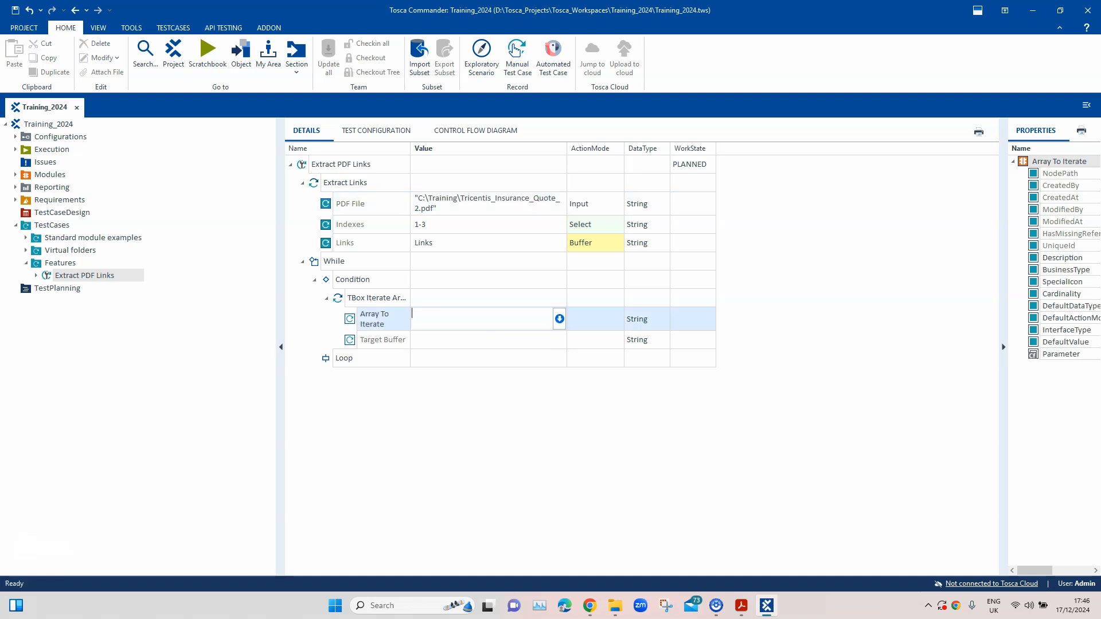
pyautogui.write('{B[')
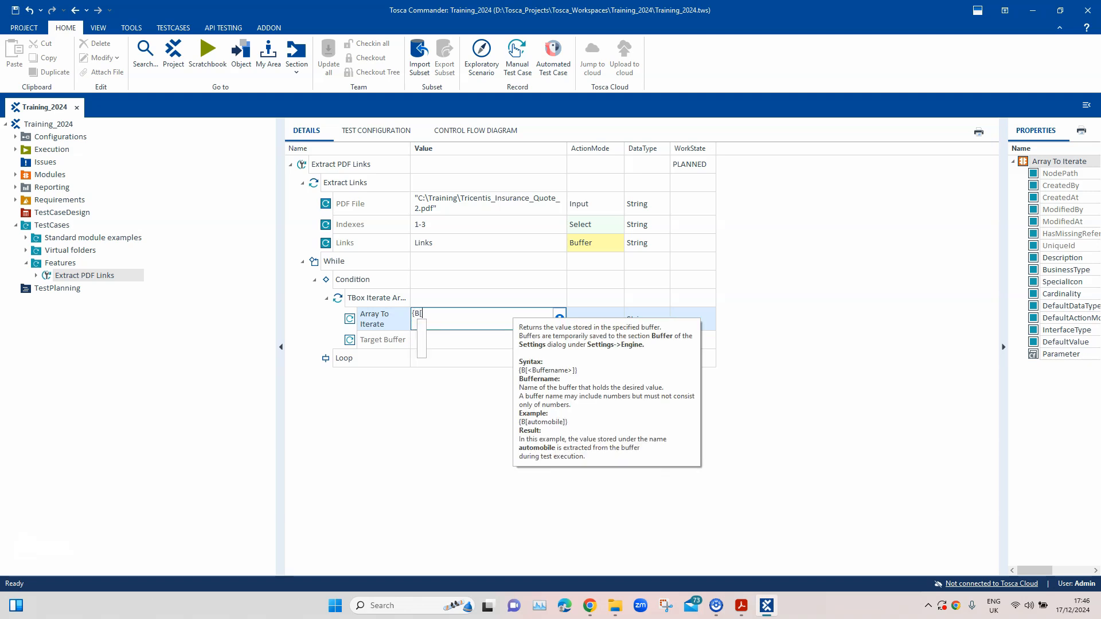
pyautogui.write('Lin')
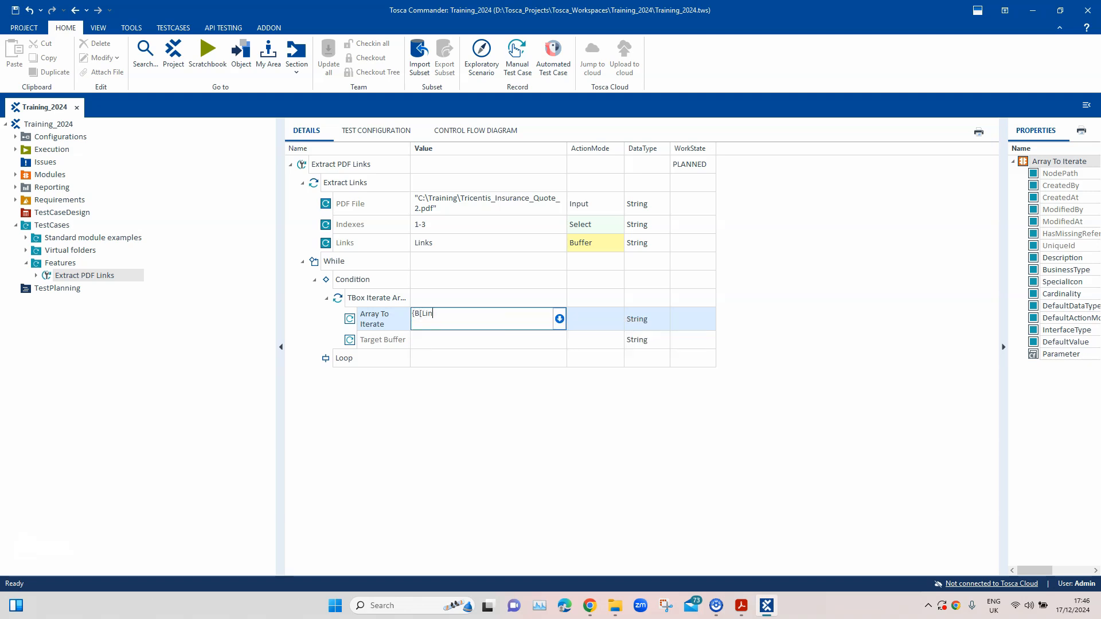
pyautogui.write('ks]}')
pyautogui.press('Return')
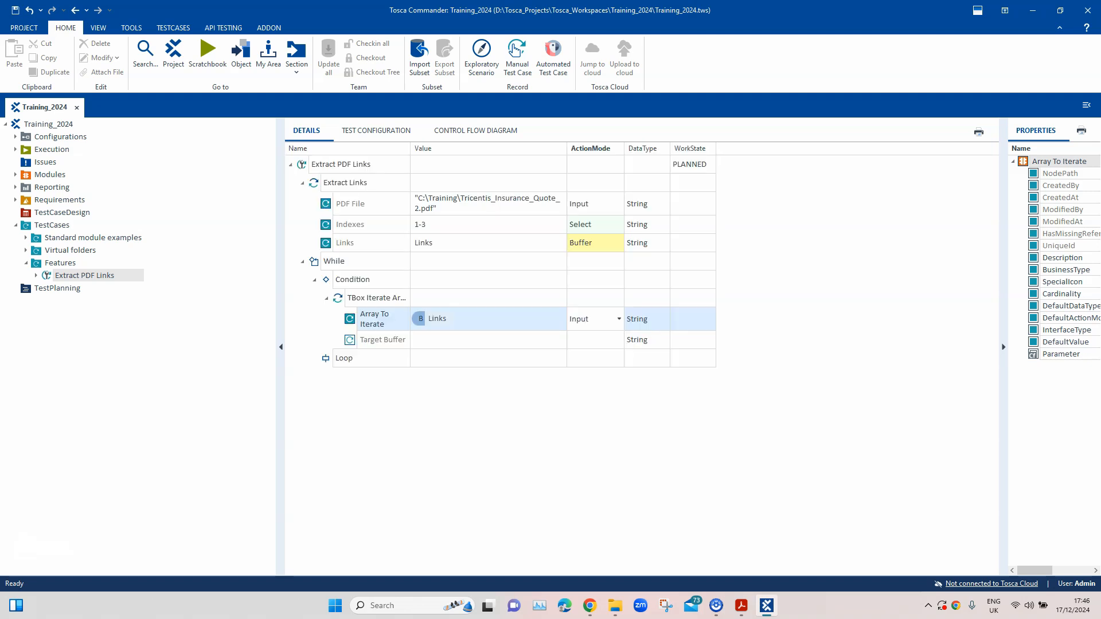
pyautogui.click(482, 340)
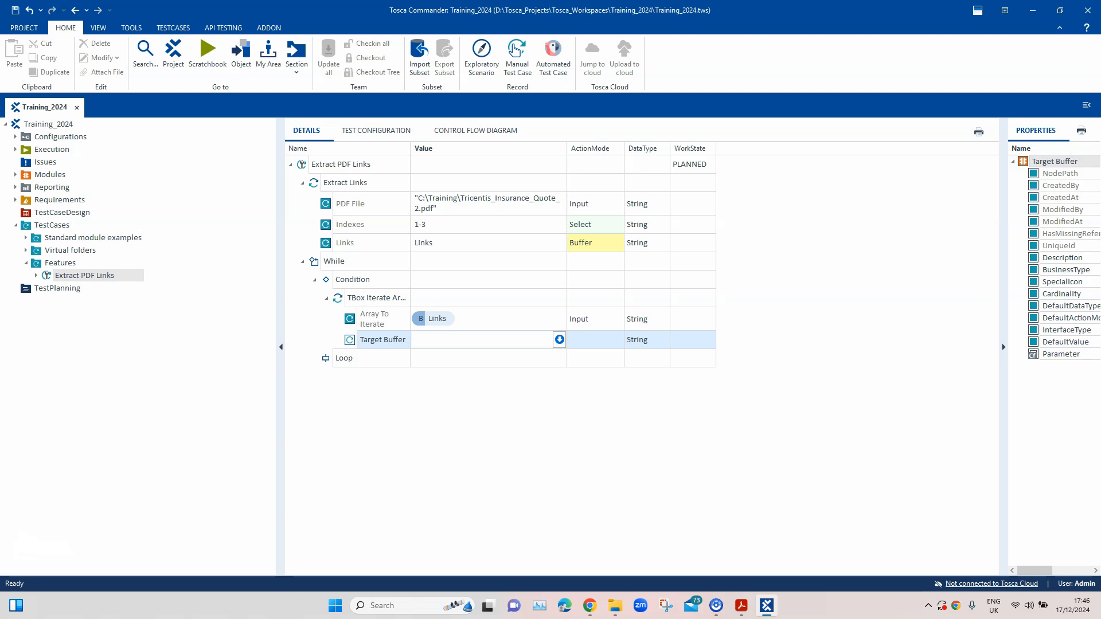
pyautogui.write('I_Links')
pyautogui.press('Return')
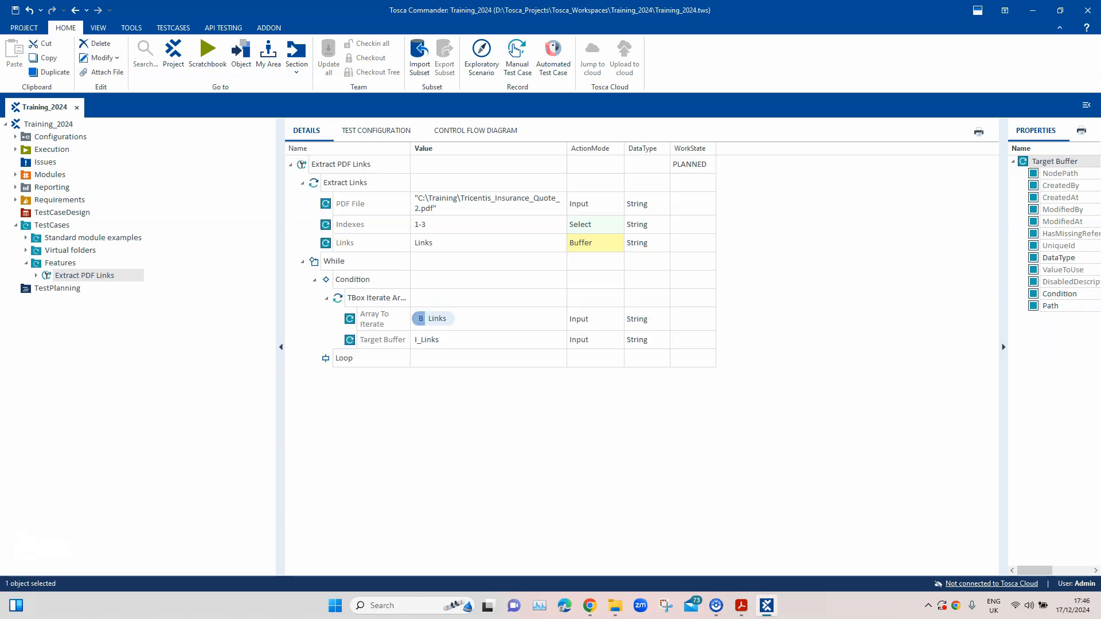
# Add the OpenUrl module as a test step under the While statement's Loop
pyautogui.click(344, 358)
pyautogui.rightClick(356, 360)
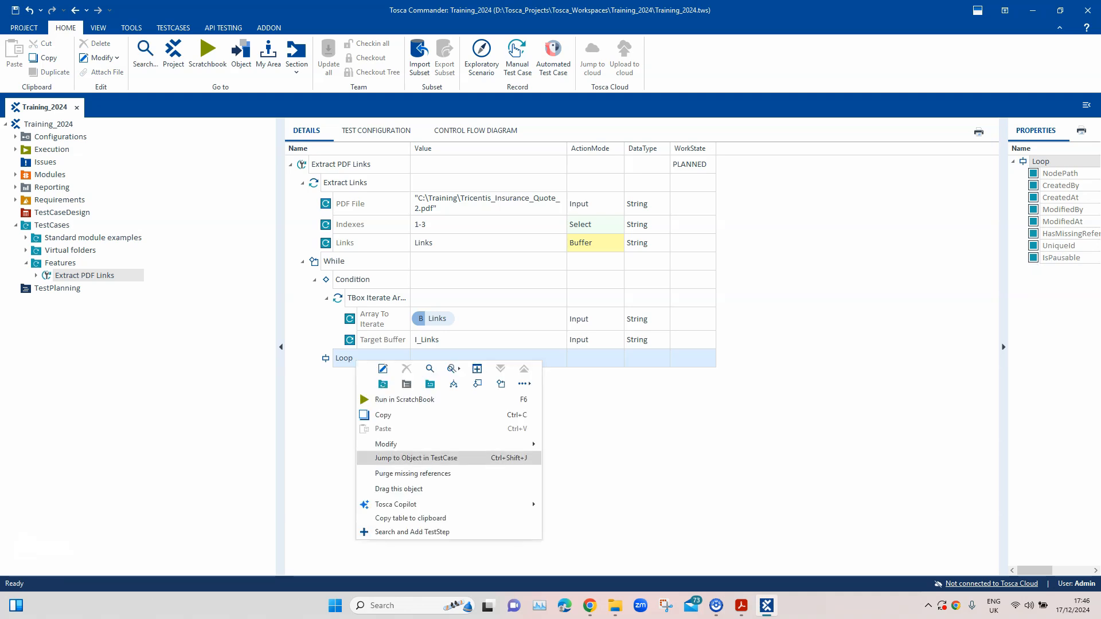
pyautogui.click(412, 531)
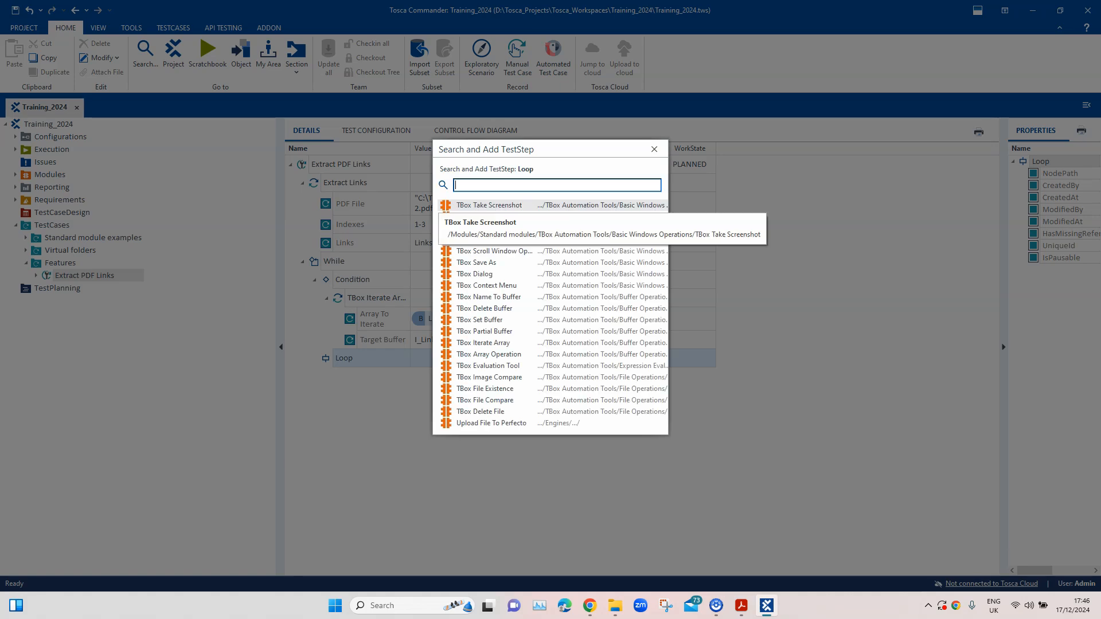
pyautogui.write('Opo')
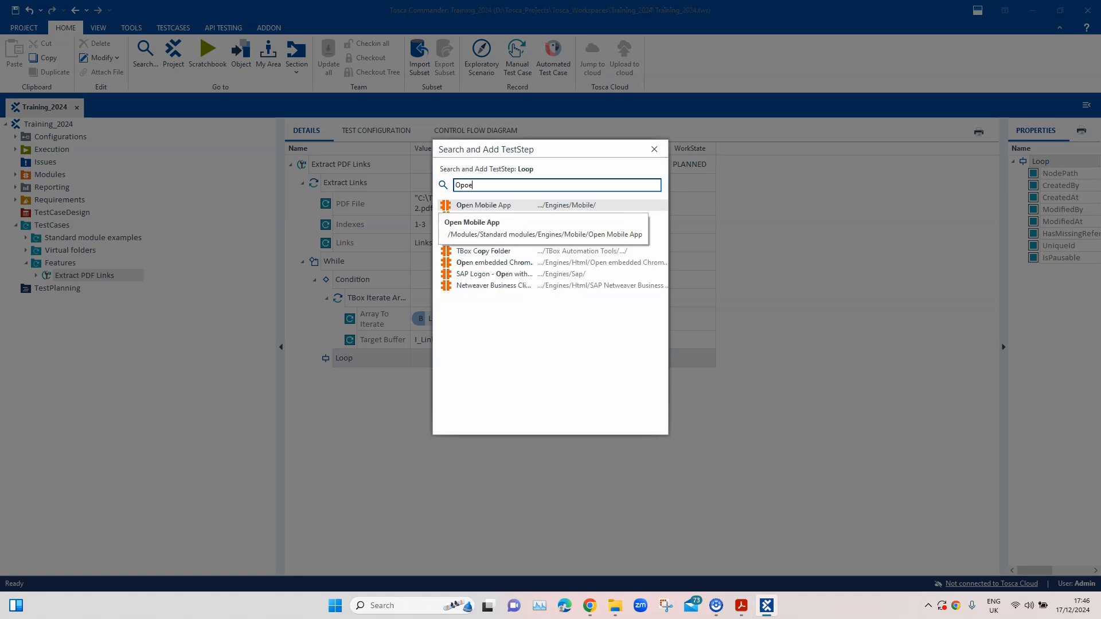
pyautogui.press('BackSpace')
pyautogui.write('en')
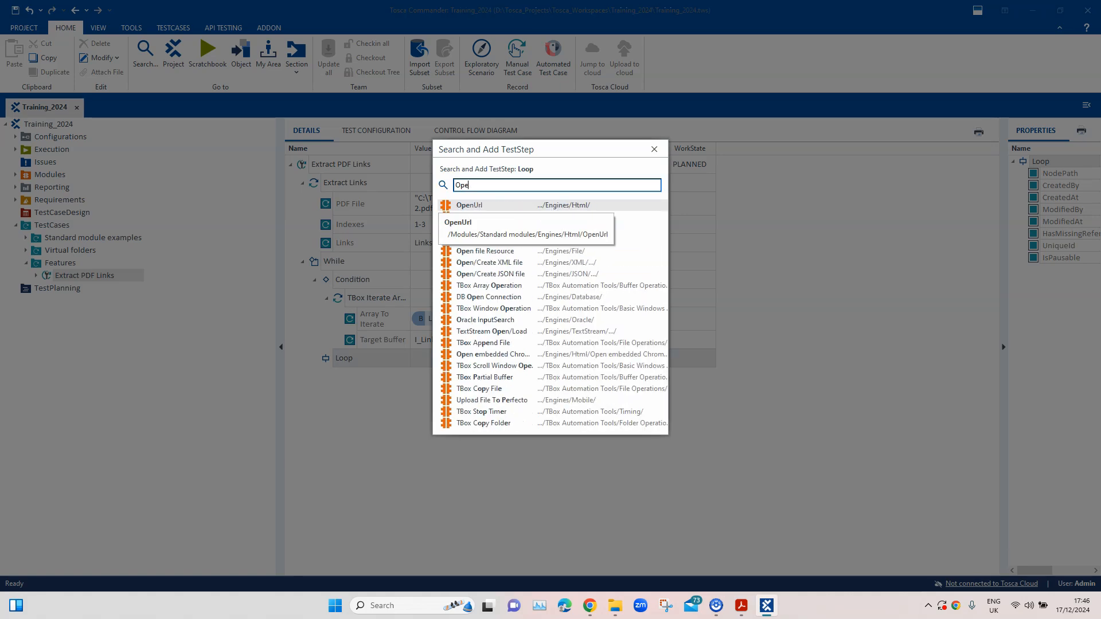
pyautogui.press('Return')
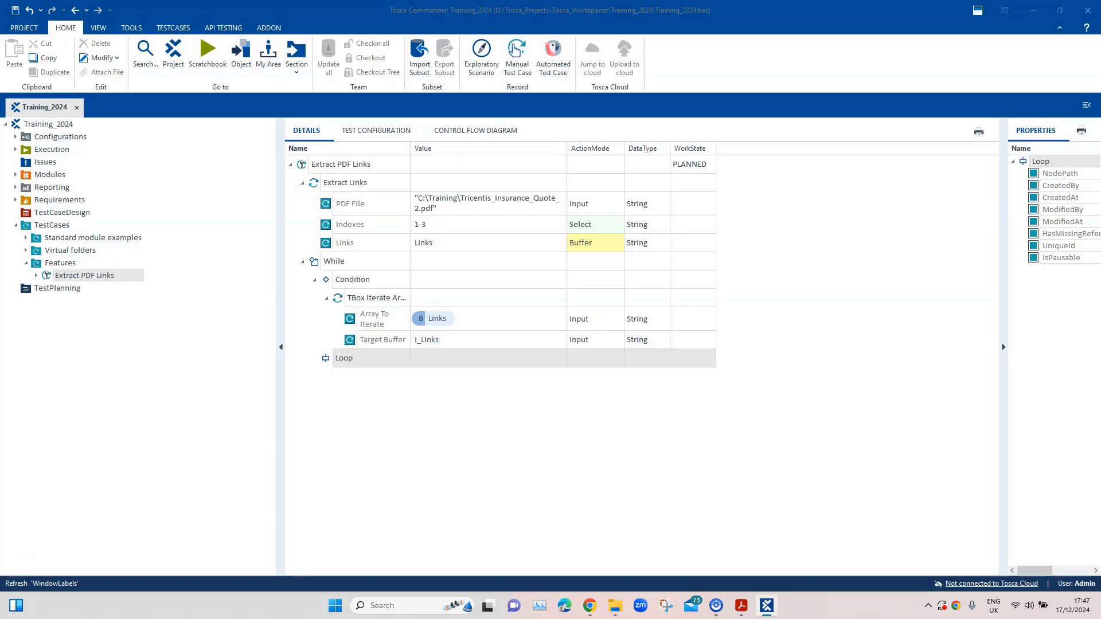
# Set the Url of the OpenUrl step in the Loop to {B[I_Links]}
pyautogui.click(483, 394)
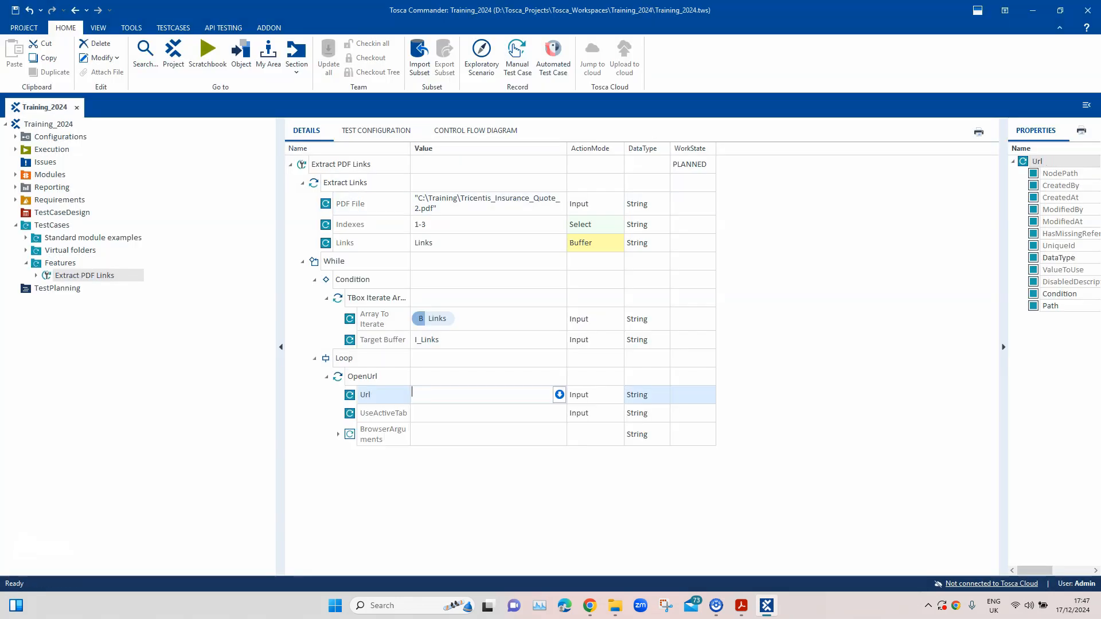
pyautogui.write('{B')
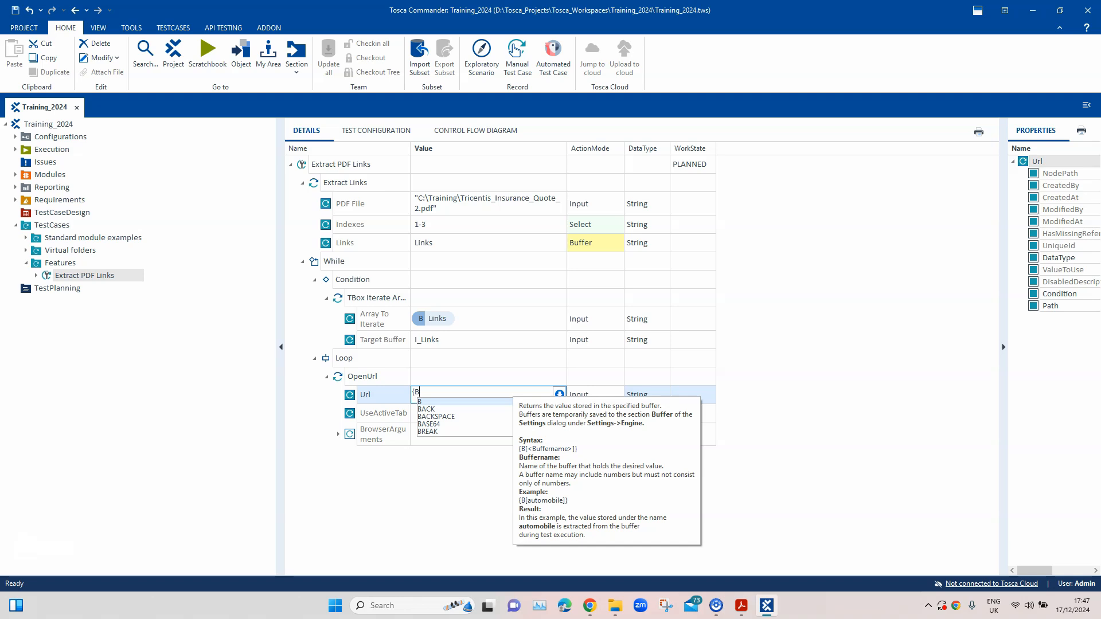
pyautogui.write('[')
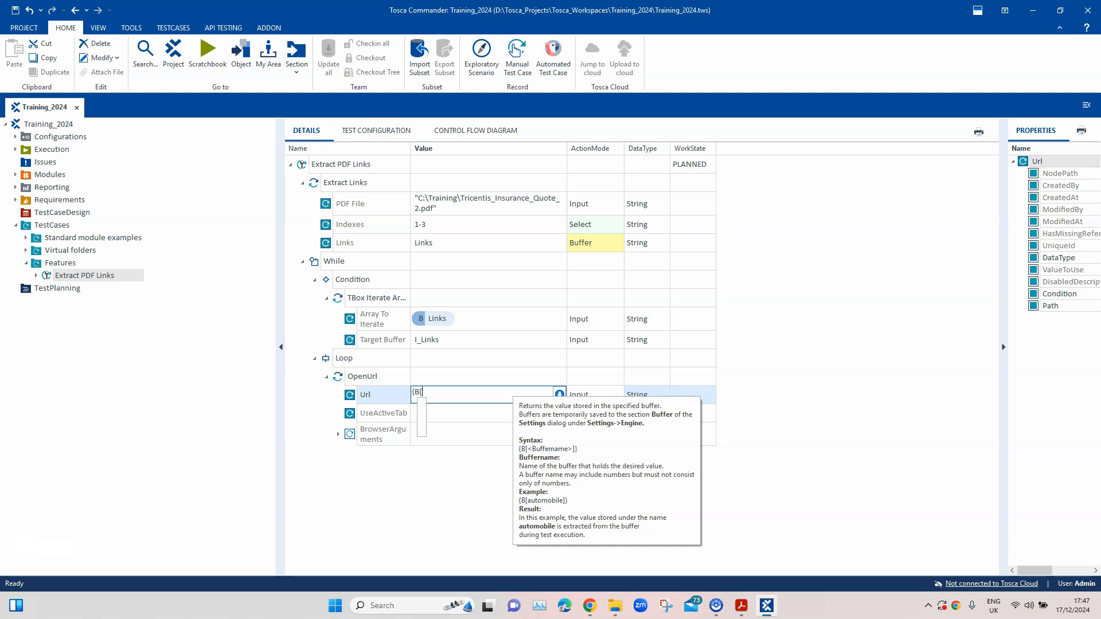
pyautogui.write('l_')
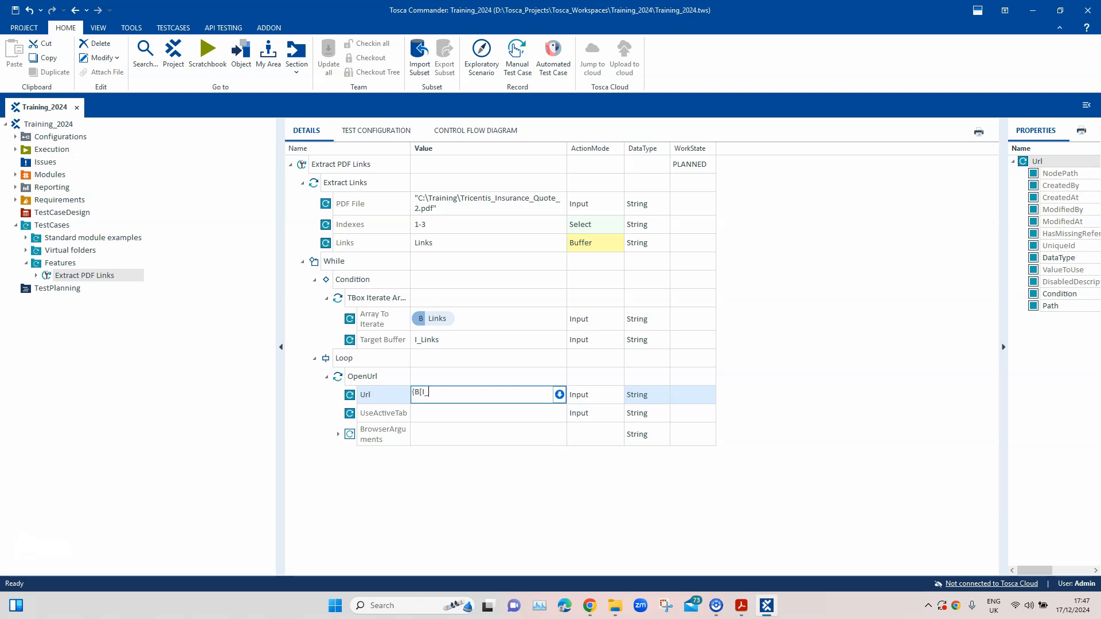
pyautogui.write('Links]}')
pyautogui.press('Return')
pyautogui.press('Up')
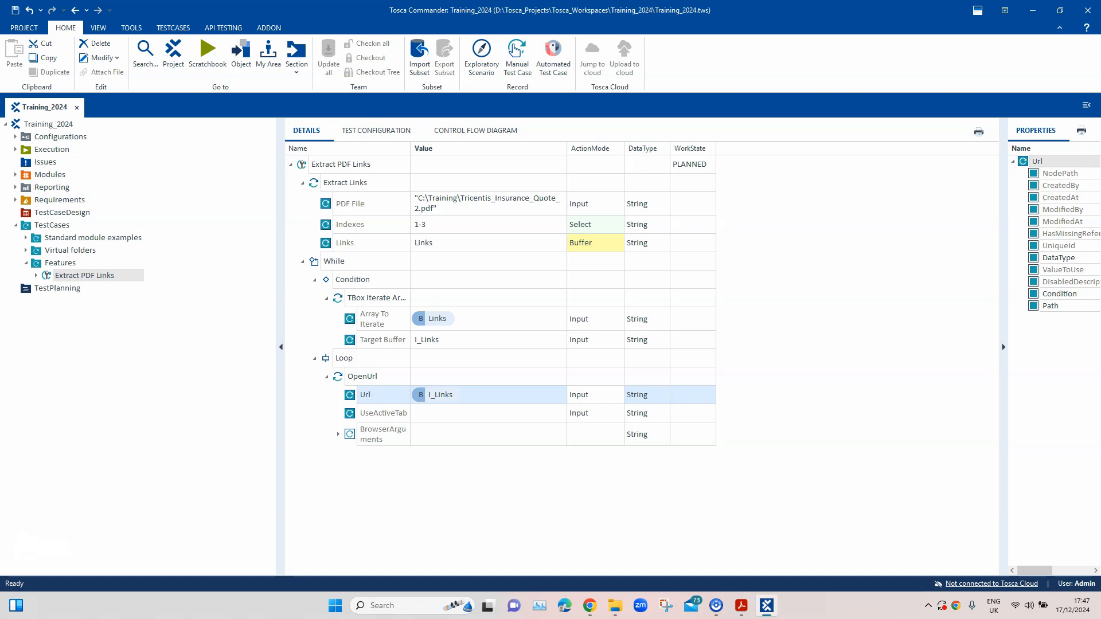
# Widen the properties area and set the Extract PDF Links test case's WorkState to COMPLETED
pyautogui.moveTo(1004, 298); pyautogui.dragTo(897, 298)
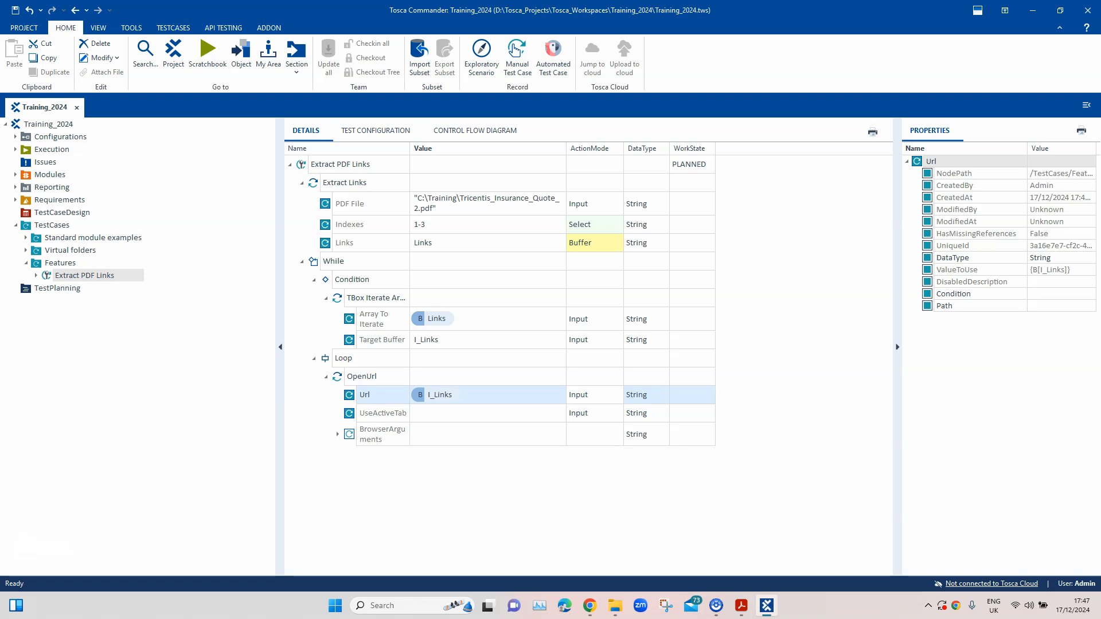
pyautogui.click(701, 164)
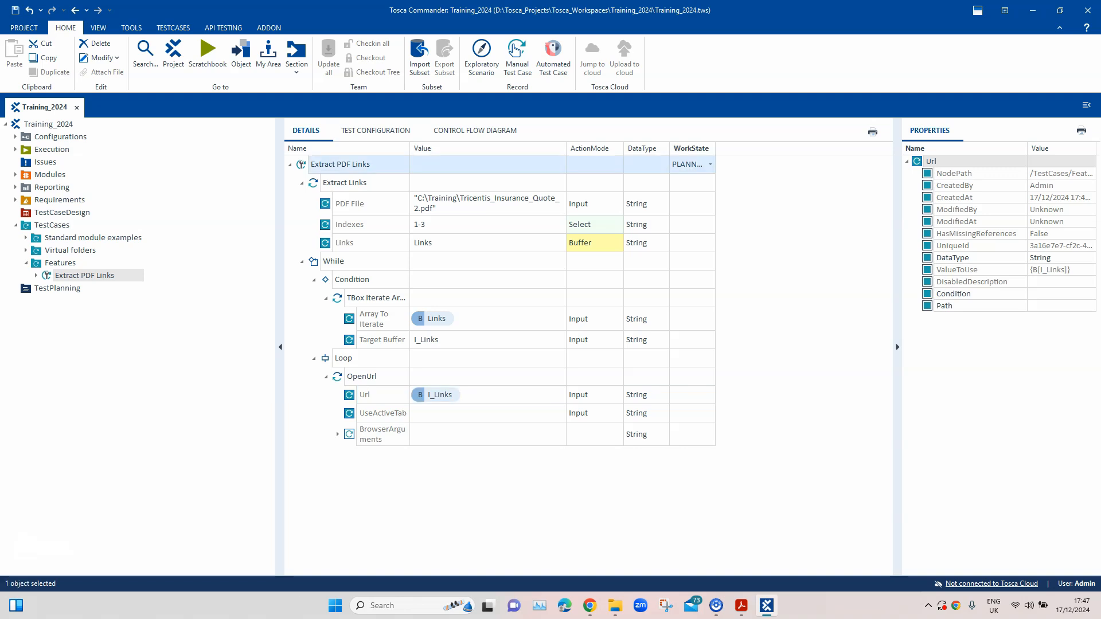
pyautogui.click(711, 164)
pyautogui.click(693, 208)
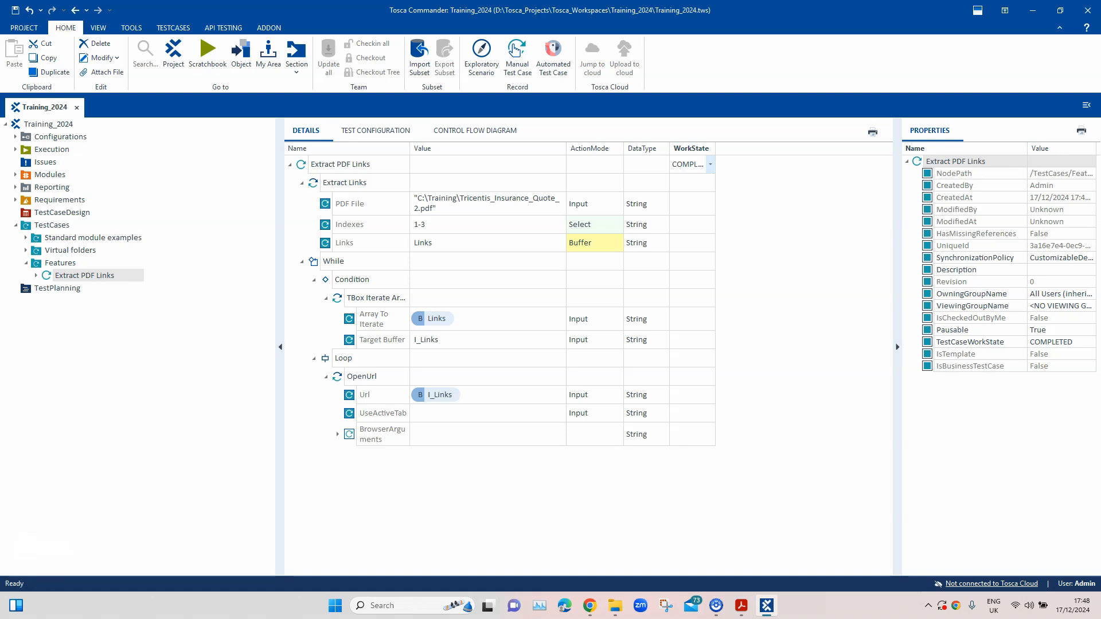
# Widen the Name column and run the Extract PDF Links test case in ScratchBook
pyautogui.moveTo(411, 148); pyautogui.dragTo(437, 148)
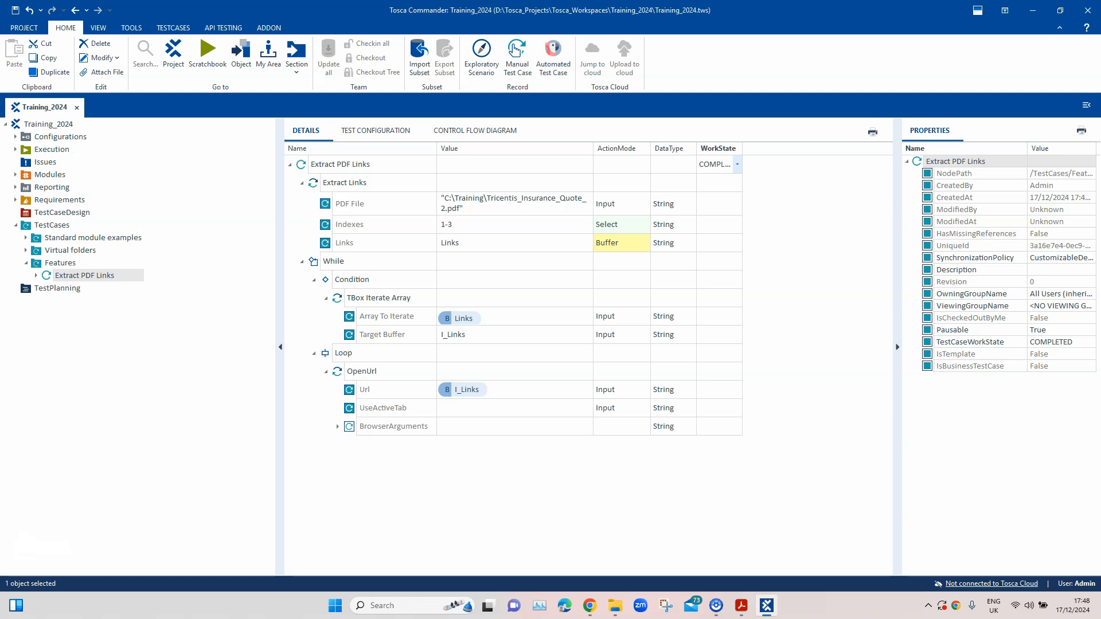
pyautogui.rightClick(362, 166)
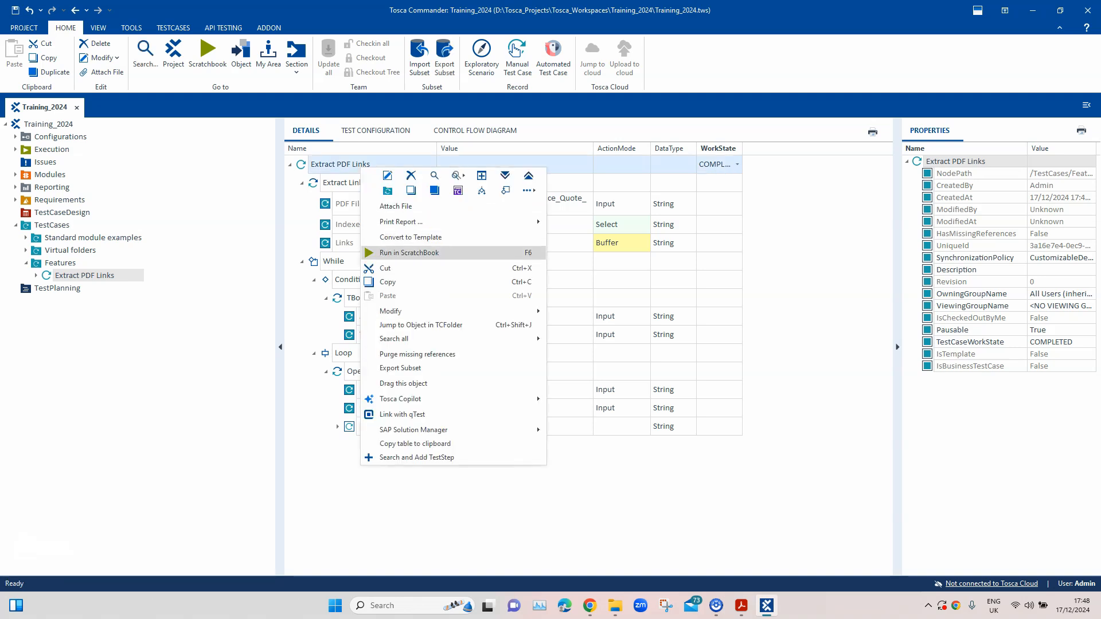
pyautogui.click(409, 253)
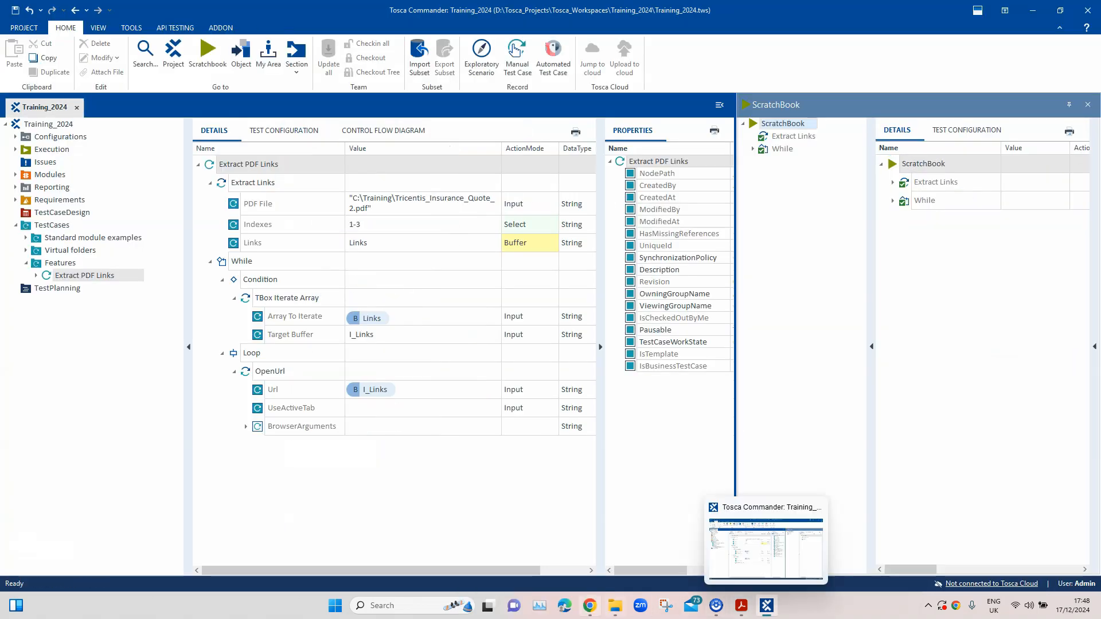
# Switch to Chrome and compare the opened Tricentis pages with the links in the insurance quote PDF in Acrobat, then return to Tosca Commander
pyautogui.moveTo(590, 605)
pyautogui.click(589, 545)
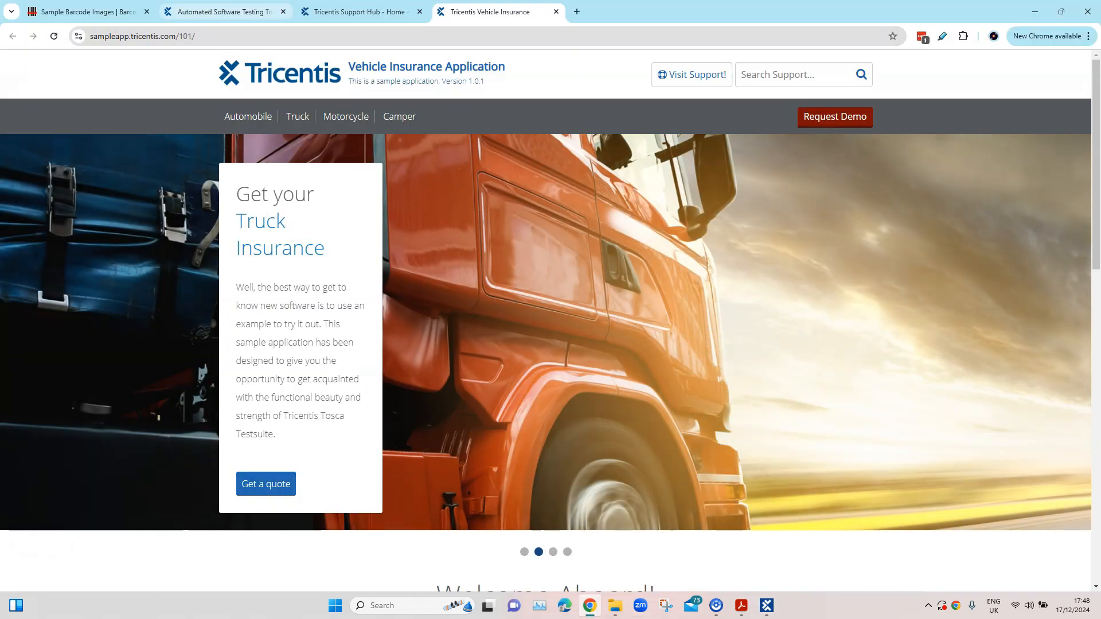
pyautogui.click(225, 11)
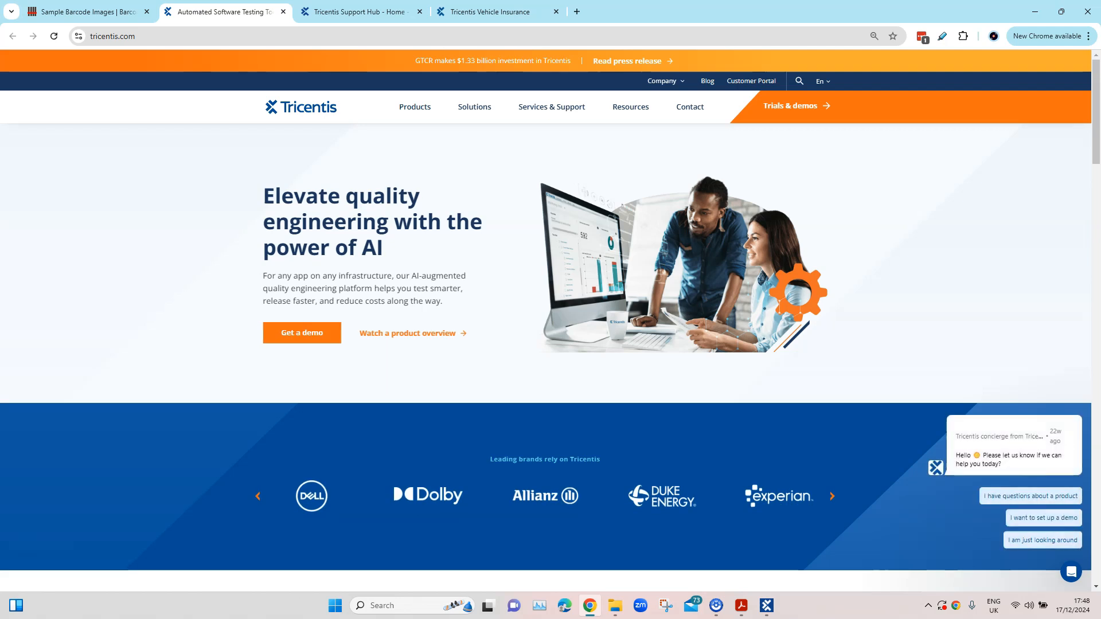
pyautogui.click(742, 605)
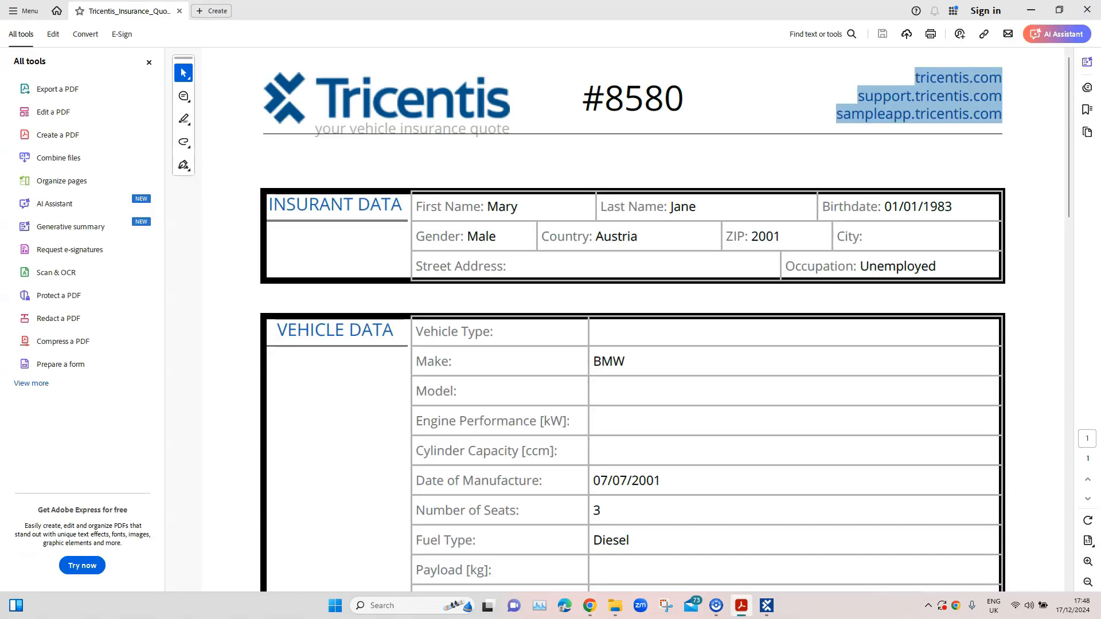
pyautogui.click(1059, 10)
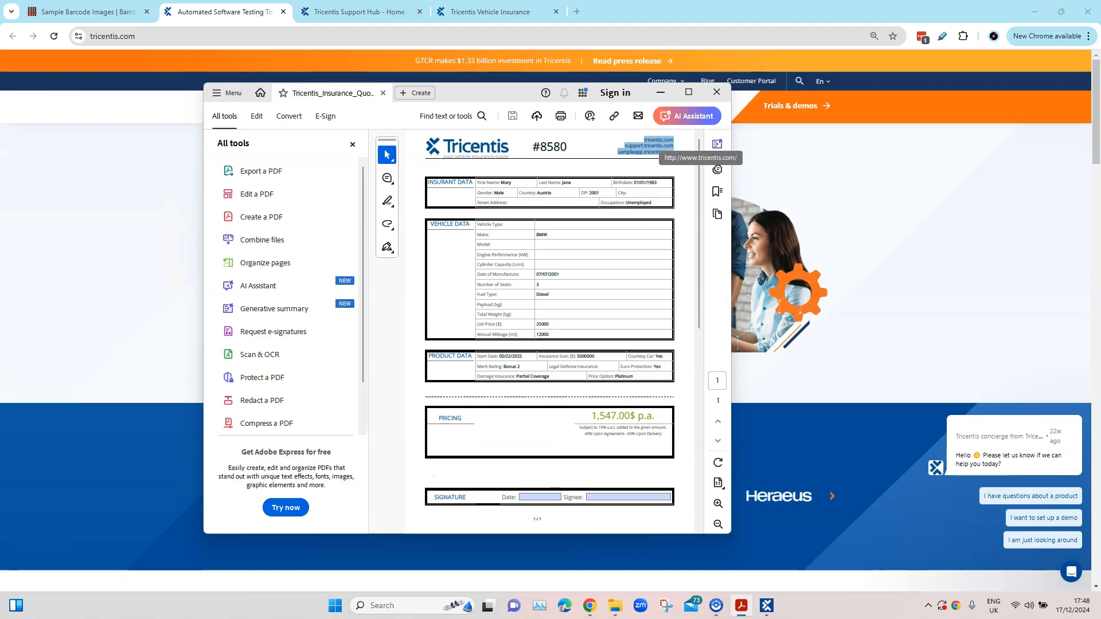
pyautogui.click(651, 147)
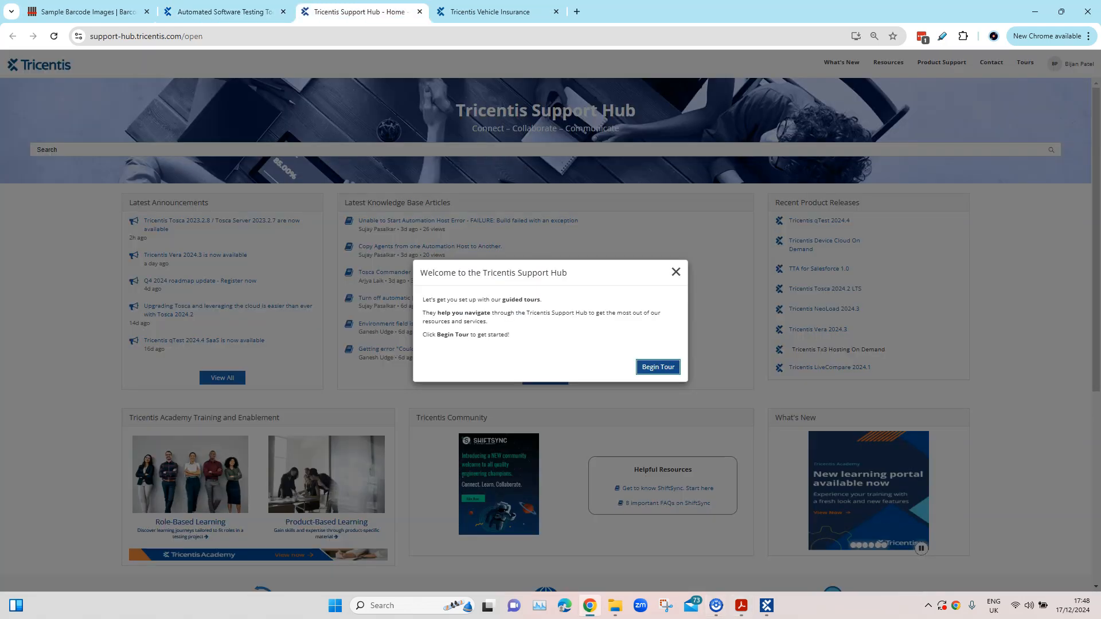
pyautogui.click(741, 605)
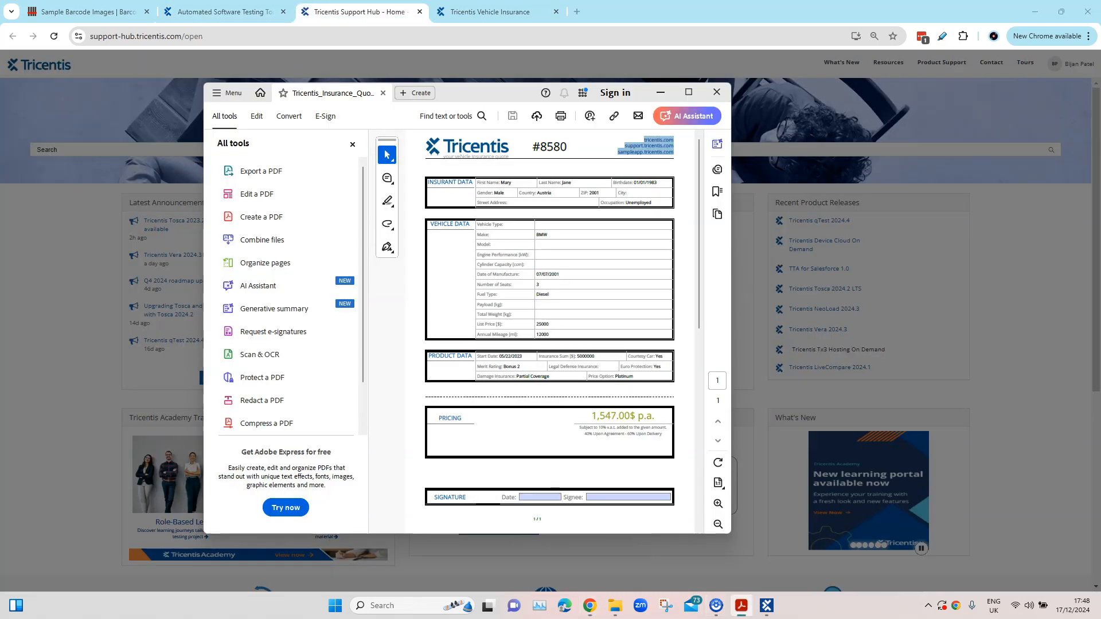
pyautogui.click(491, 11)
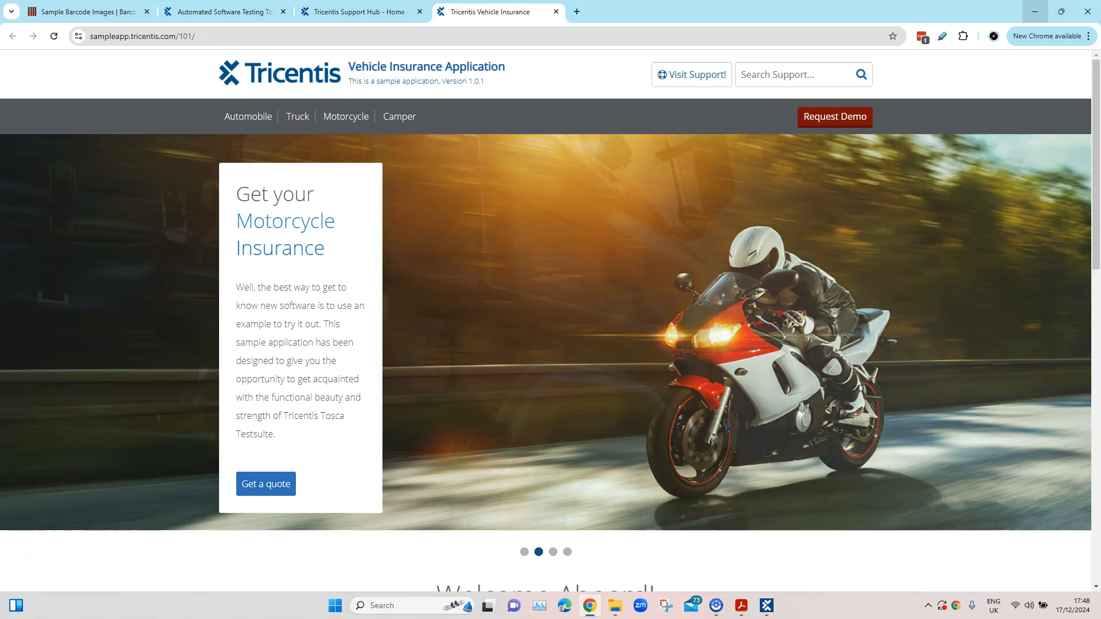
pyautogui.click(1035, 12)
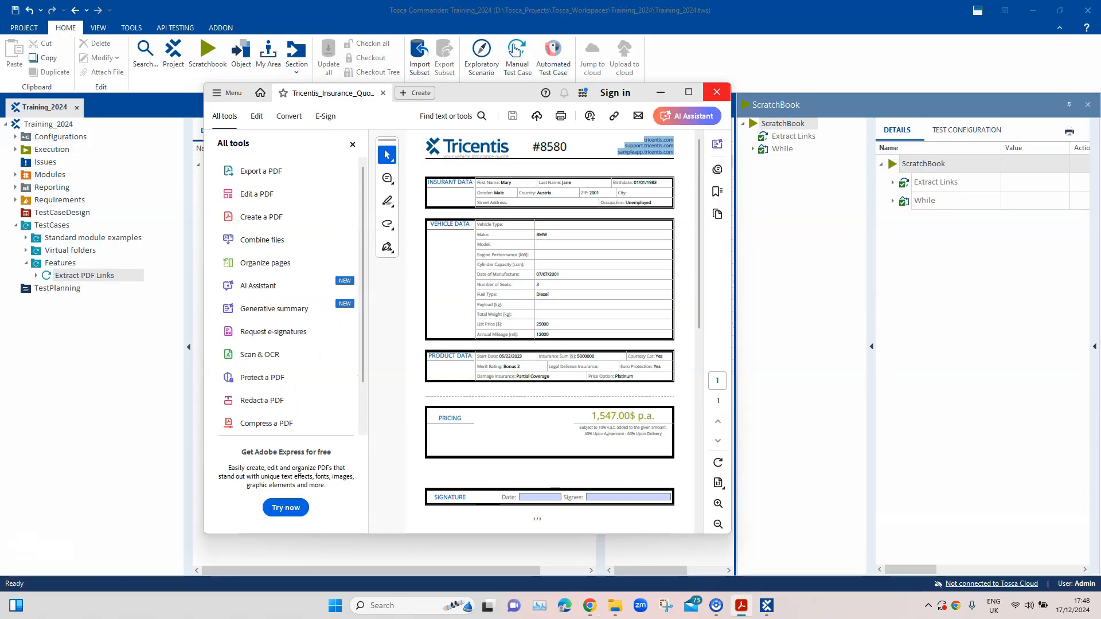
pyautogui.click(660, 92)
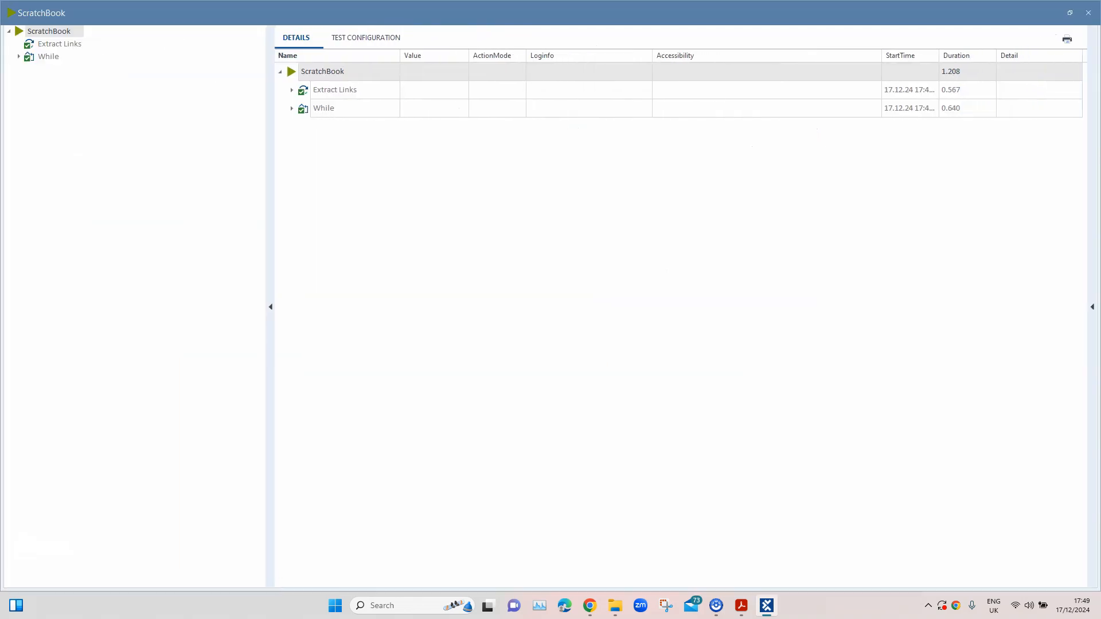
# Examine the full log info of the Links buffer under Extract Links in the ScratchBook results
pyautogui.click(292, 90)
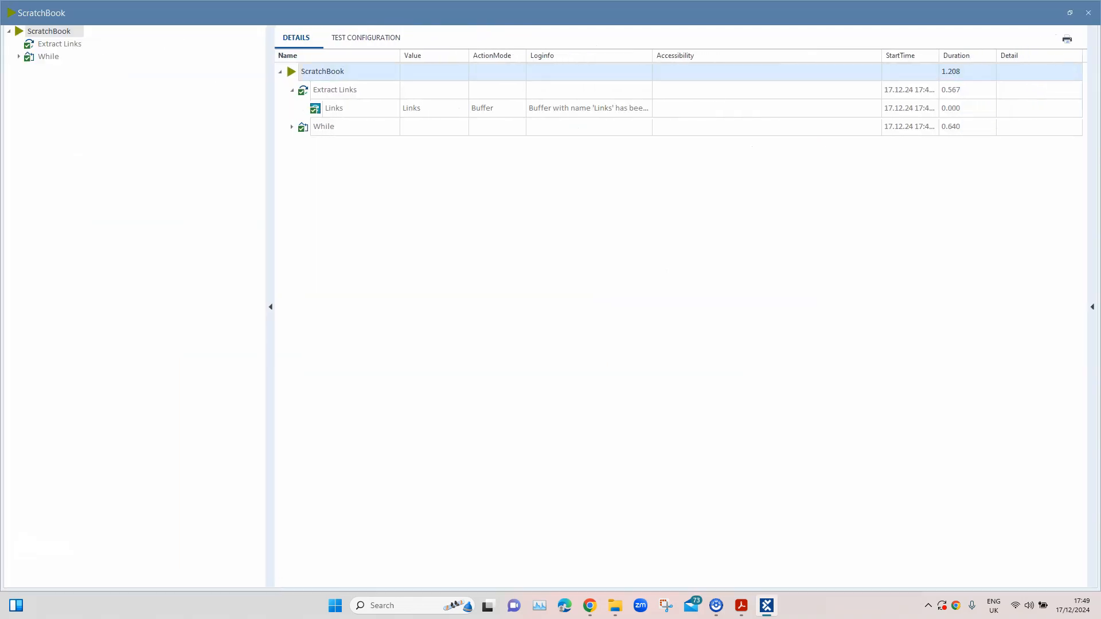
pyautogui.click(614, 108)
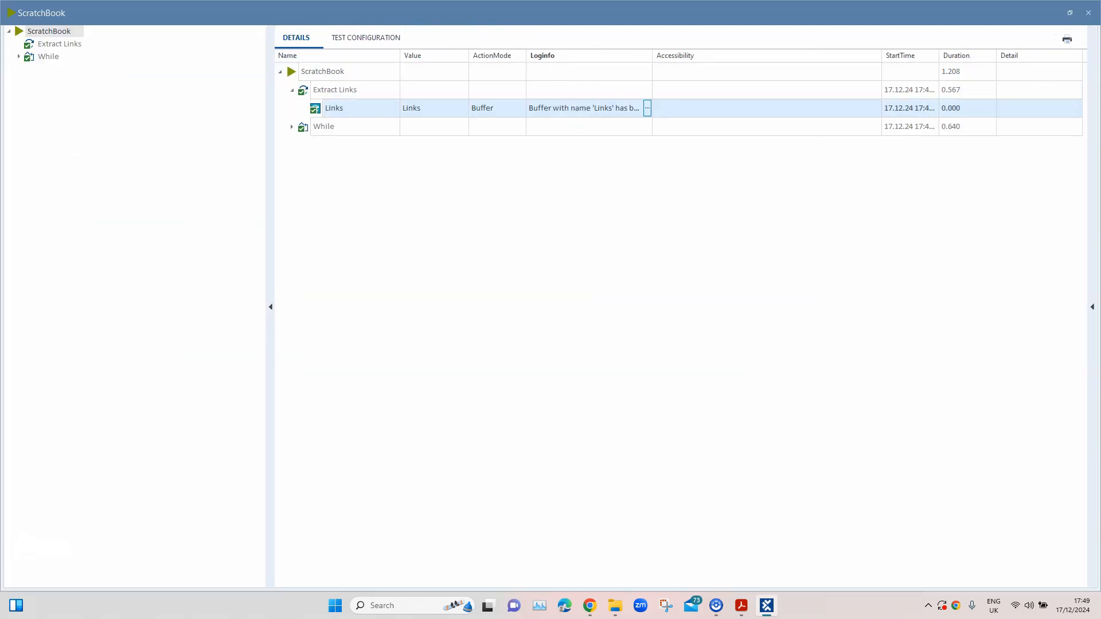
pyautogui.click(647, 108)
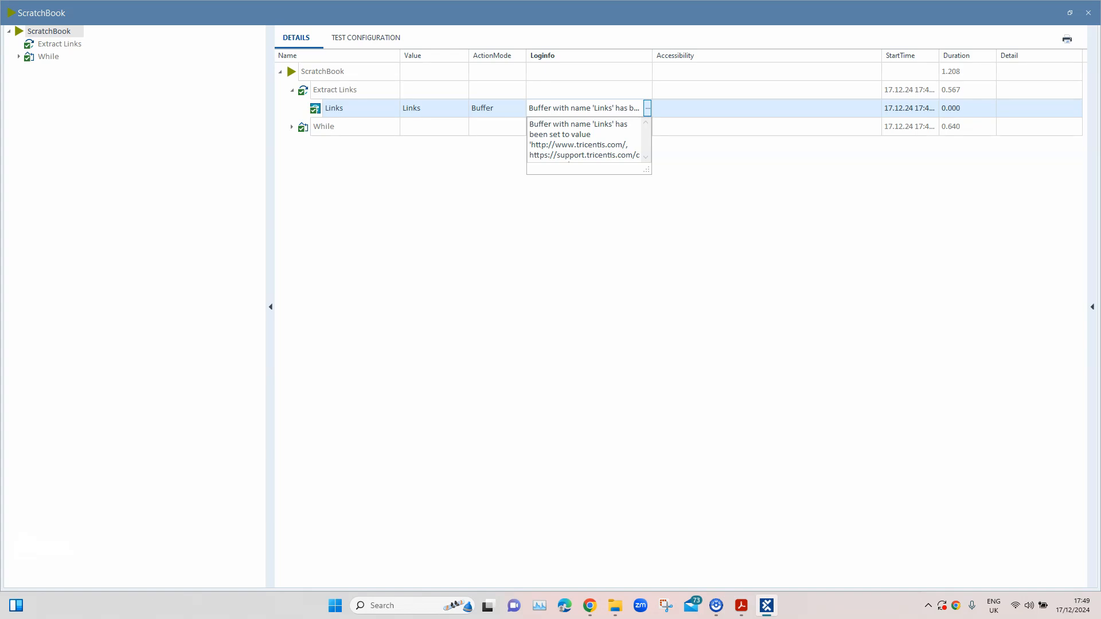
pyautogui.moveTo(646, 170); pyautogui.dragTo(815, 322)
pyautogui.moveTo(565, 124); pyautogui.dragTo(800, 134)
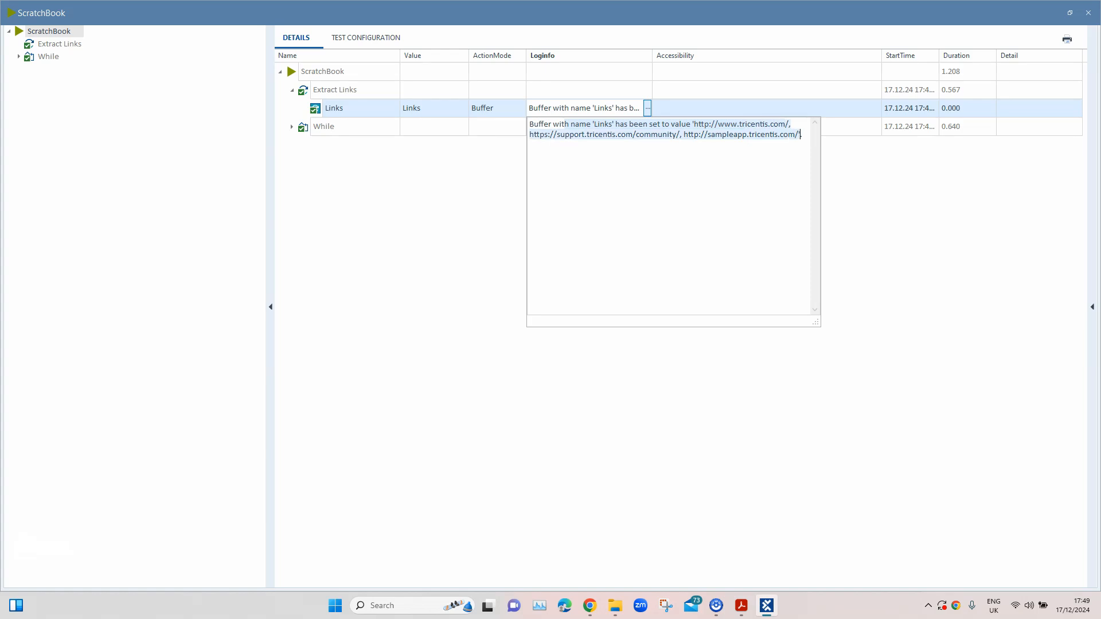
# Expand the Condition and Loop of the While statement's Repetition 1 and widen the Loginfo column to read their log entries
pyautogui.click(292, 126)
pyautogui.click(292, 126)
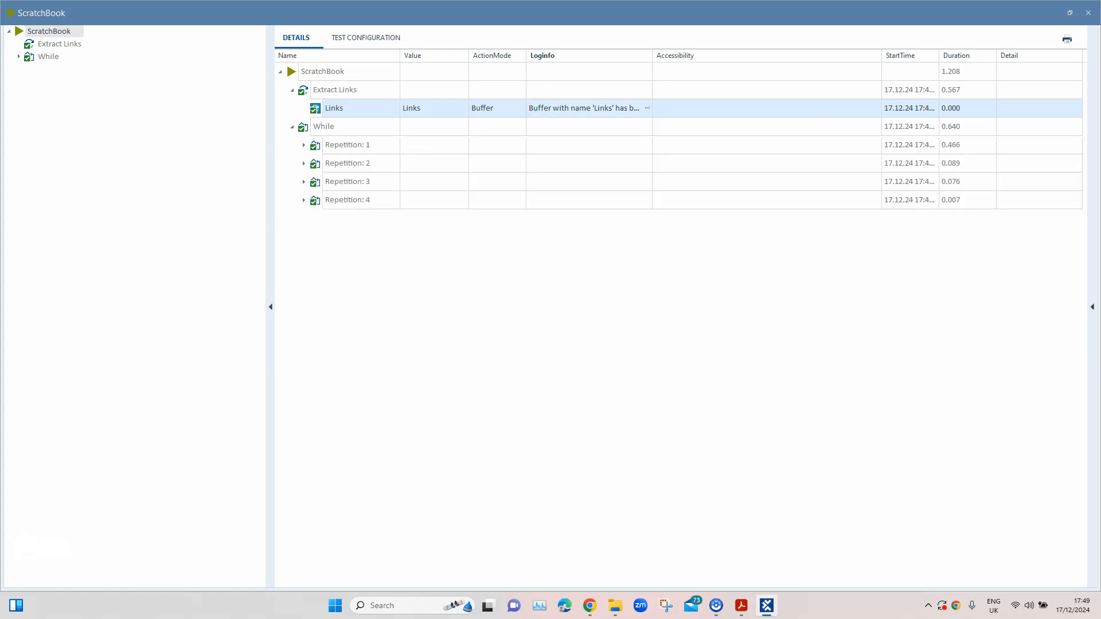
pyautogui.click(304, 145)
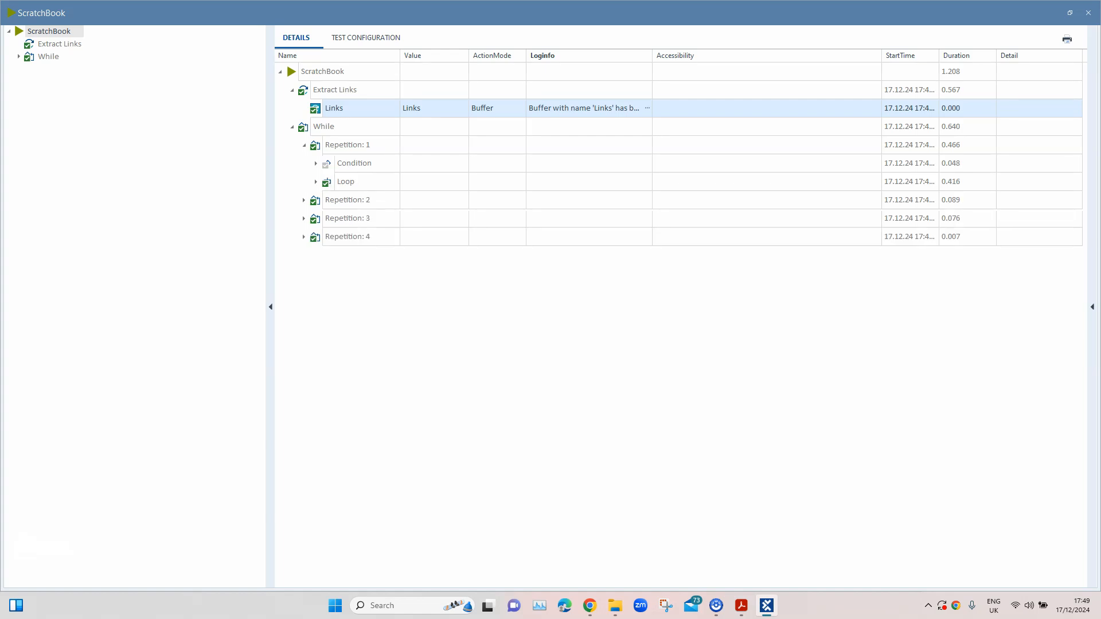
pyautogui.click(316, 164)
pyautogui.click(316, 200)
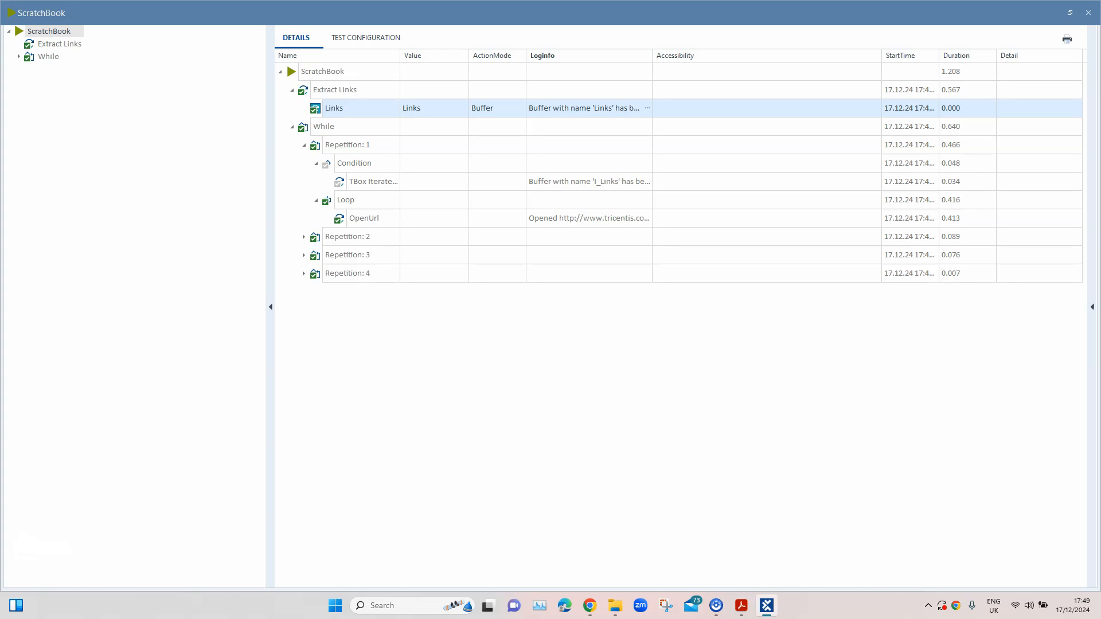
pyautogui.moveTo(653, 55); pyautogui.dragTo(749, 55)
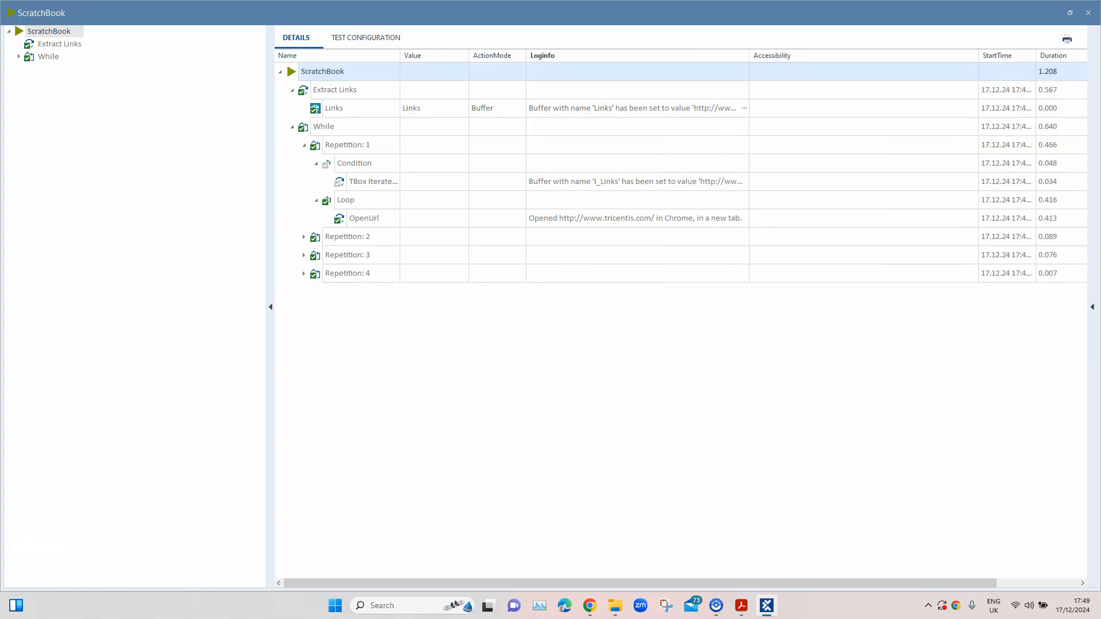
# Check the OpenUrl results in the Loops of Repetitions 2, 3 and 4, and close ScratchBook
pyautogui.click(304, 237)
pyautogui.click(316, 274)
pyautogui.click(304, 311)
pyautogui.click(316, 347)
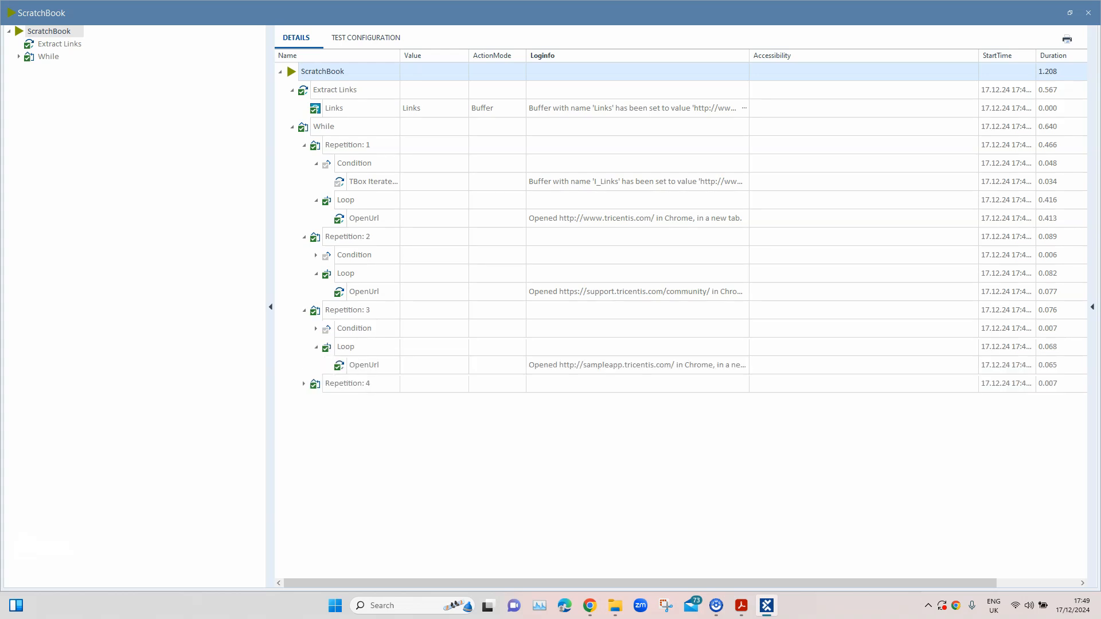
pyautogui.click(304, 383)
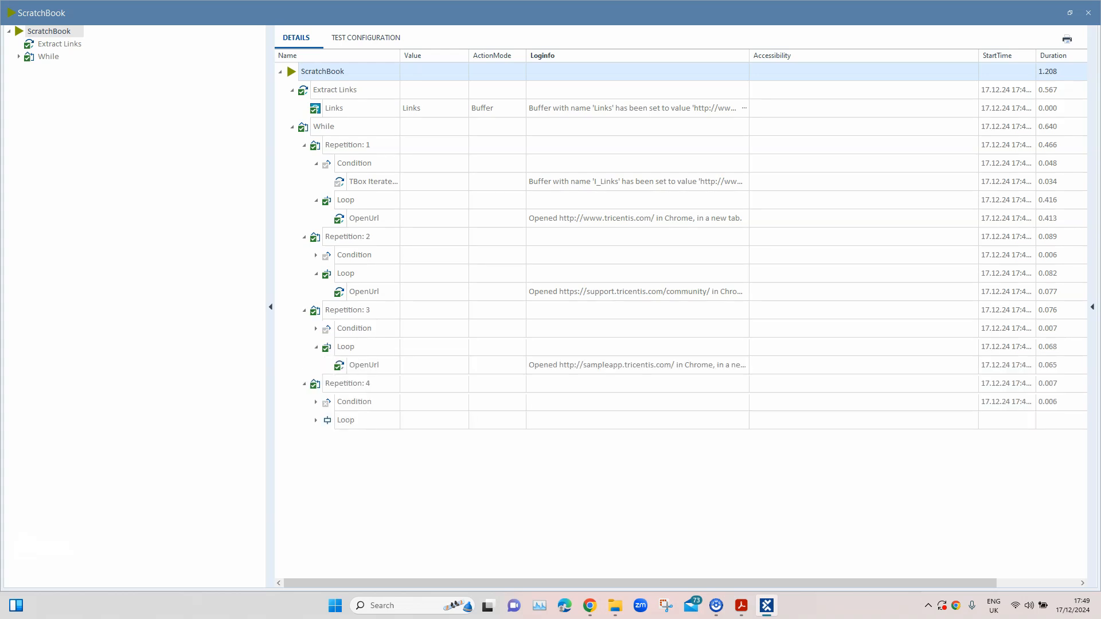
pyautogui.click(316, 420)
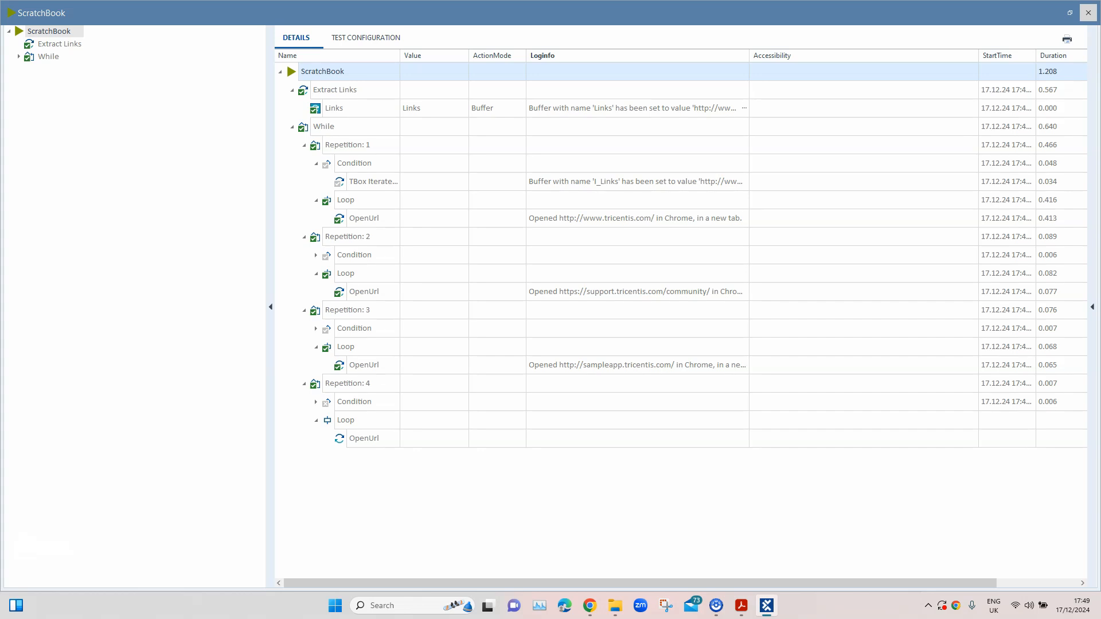
pyautogui.click(1088, 13)
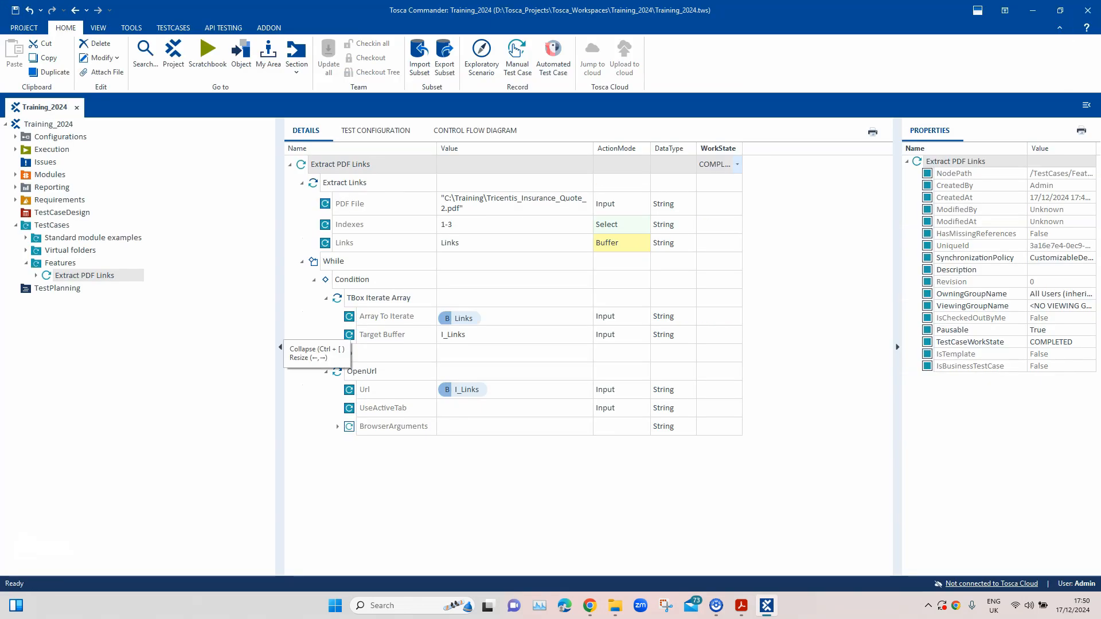